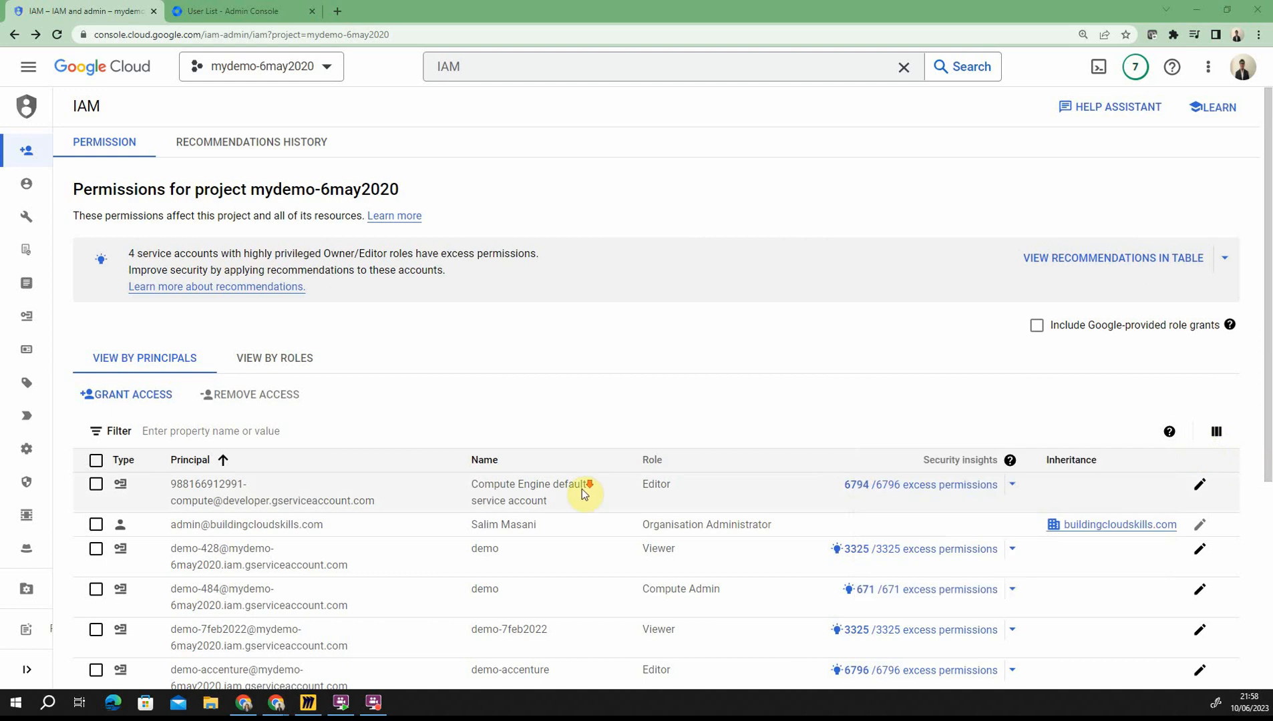
Step: Select the Viewer user principal in mydemo-6may2020 and open its Edit principal panel
{"action": "scroll", "coordinate": [582, 489], "scroll_direction": "down", "scroll_amount": 2}
{"action": "scroll", "coordinate": [585, 493], "scroll_direction": "down", "scroll_amount": 1}
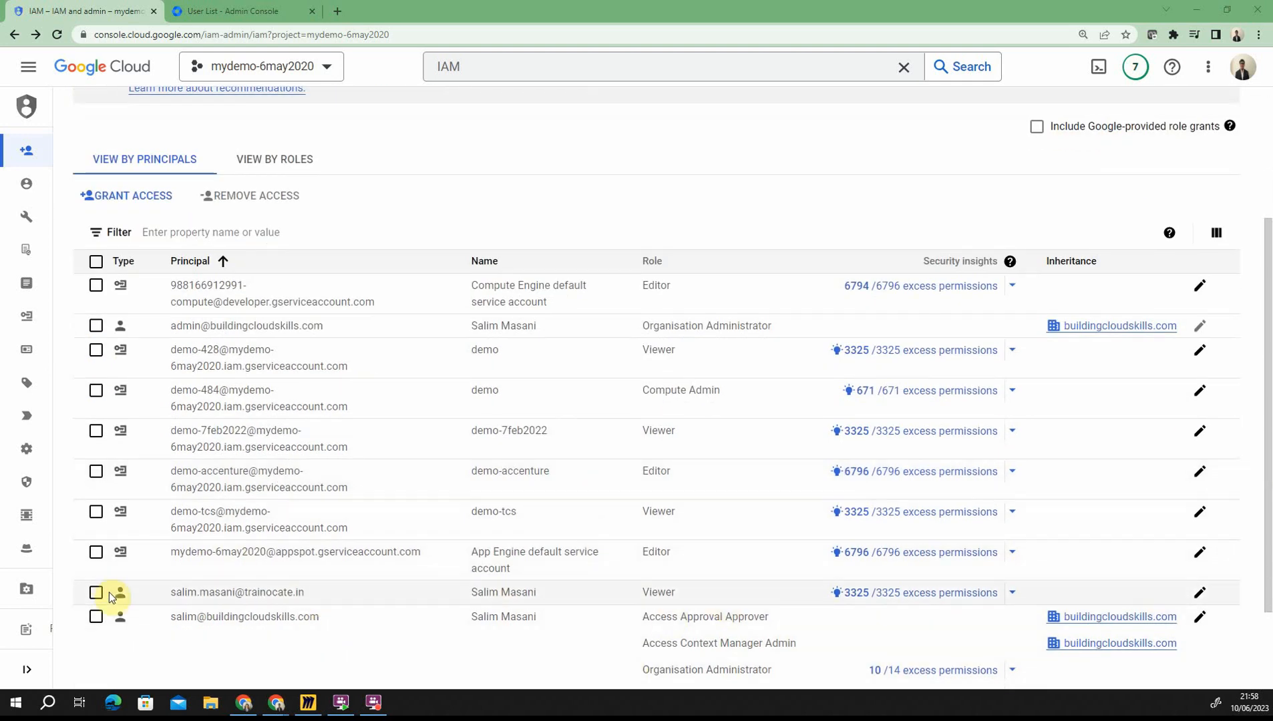
{"action": "left_click", "coordinate": [96, 593]}
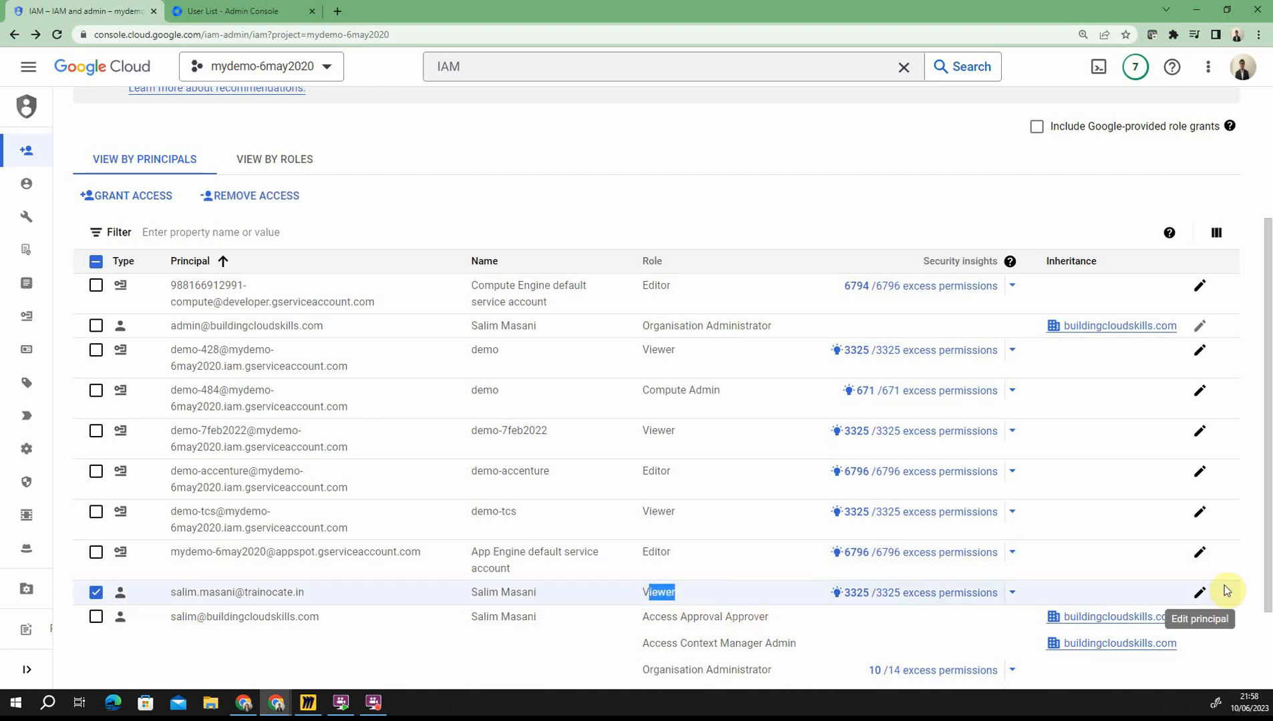
{"action": "left_click", "coordinate": [1201, 591]}
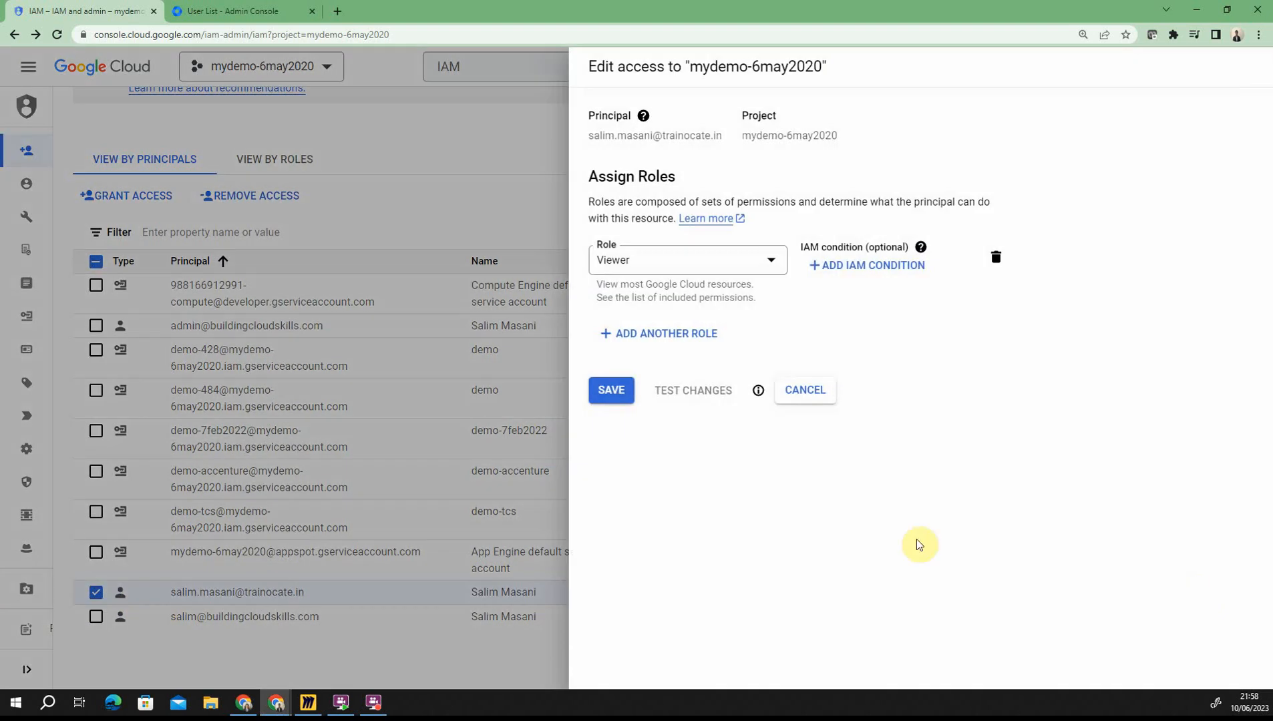
Step: Review the Basic roles Browser, Editor, Owner and Viewer in the role picker, keeping Viewer
{"action": "left_click", "coordinate": [681, 261]}
{"action": "mouse_move", "coordinate": [637, 371]}
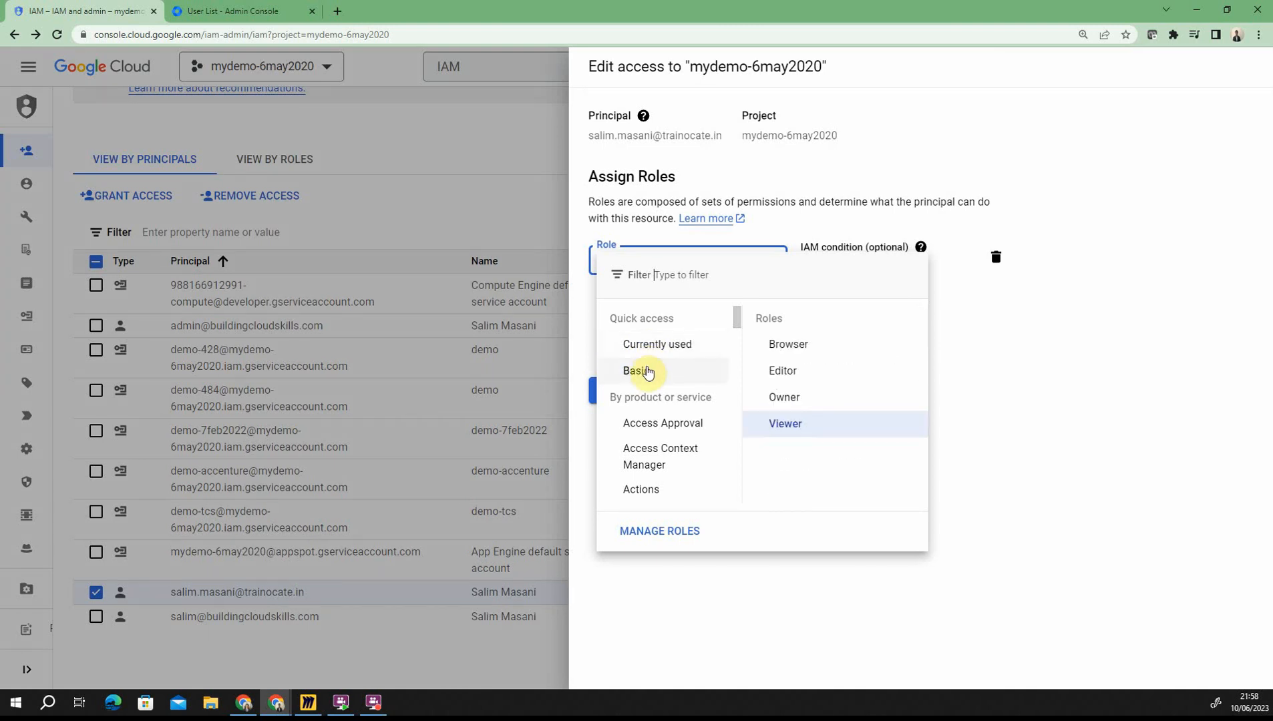
{"action": "mouse_move", "coordinate": [800, 349]}
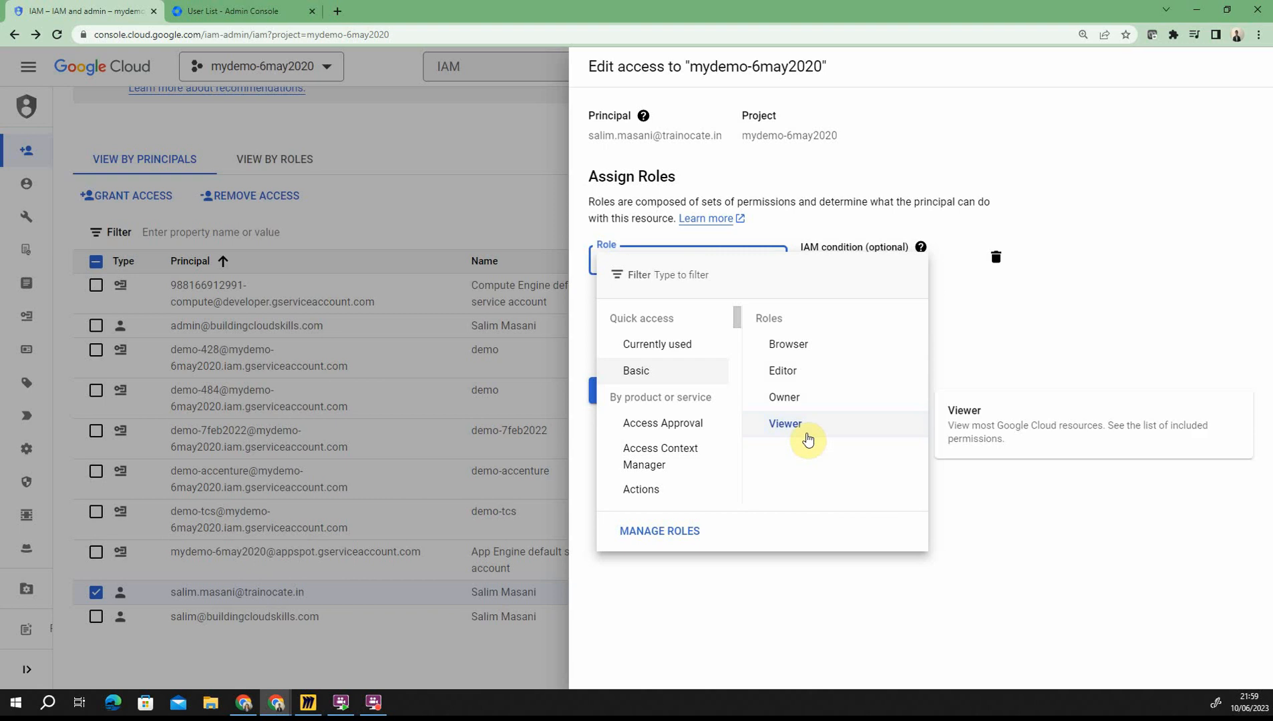
{"action": "mouse_move", "coordinate": [797, 405]}
{"action": "mouse_move", "coordinate": [797, 379]}
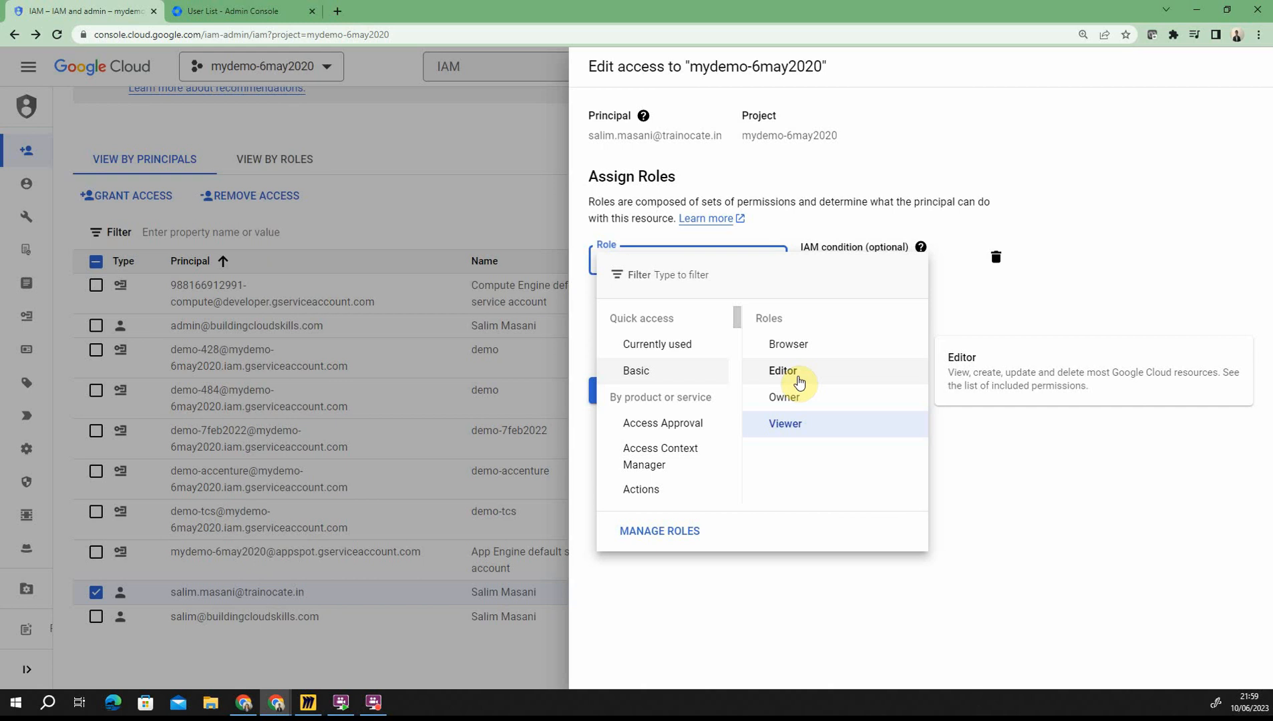
{"action": "left_click", "coordinate": [791, 436]}
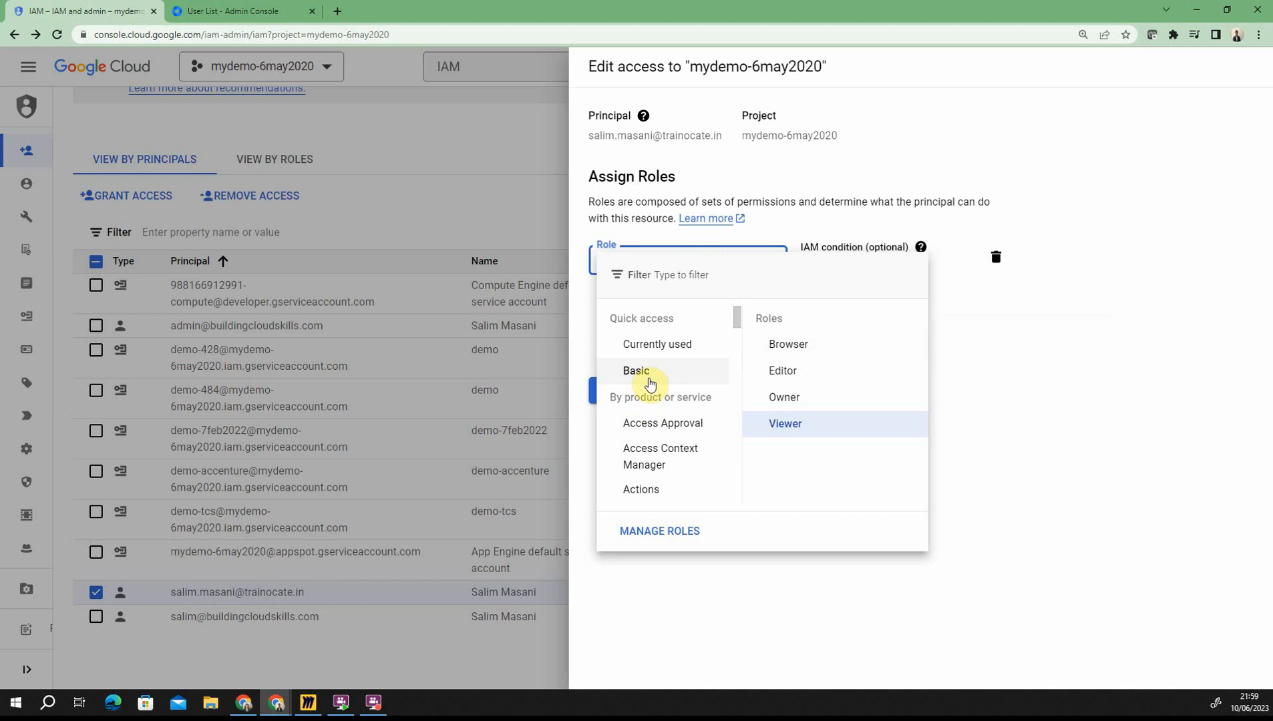
Step: Browse the role categories from AI Notebooks to Backup for GKE, then close the role list unchanged
{"action": "scroll", "coordinate": [645, 461], "scroll_direction": "down", "scroll_amount": 1}
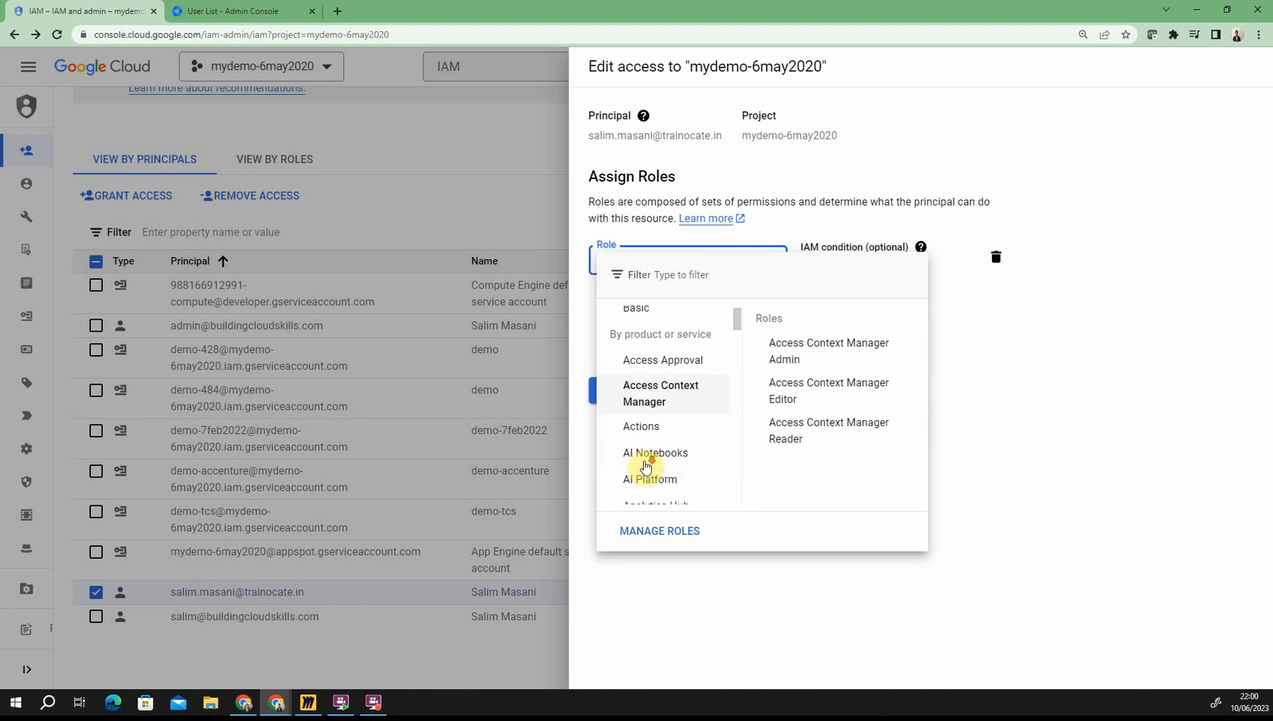
{"action": "scroll", "coordinate": [646, 465], "scroll_direction": "down", "scroll_amount": 1}
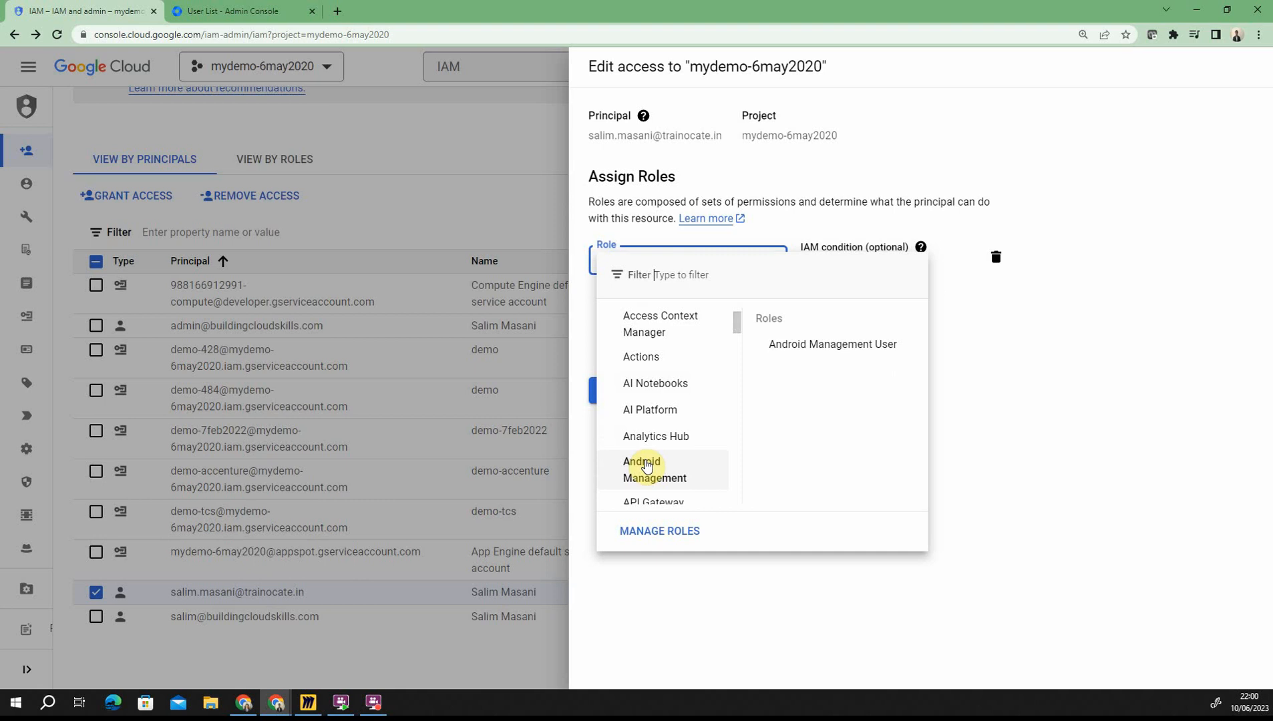
{"action": "scroll", "coordinate": [646, 466], "scroll_direction": "down", "scroll_amount": 1}
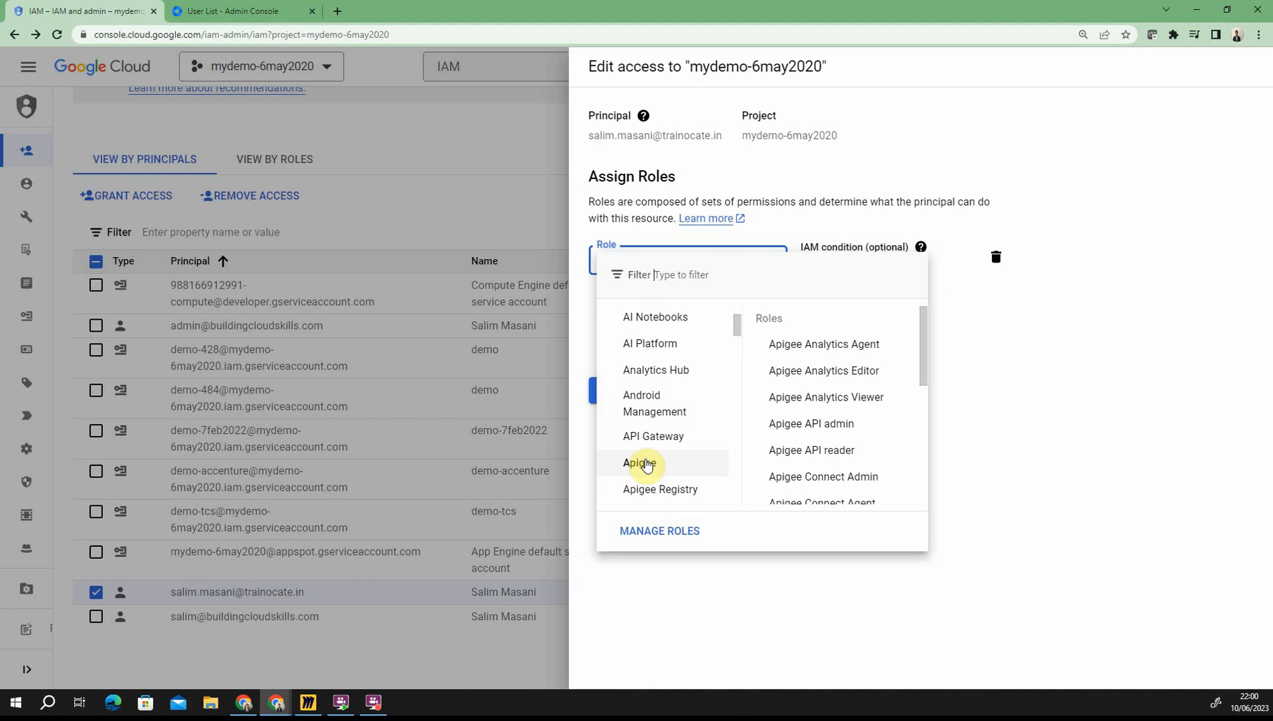
{"action": "scroll", "coordinate": [646, 466], "scroll_direction": "down", "scroll_amount": 1}
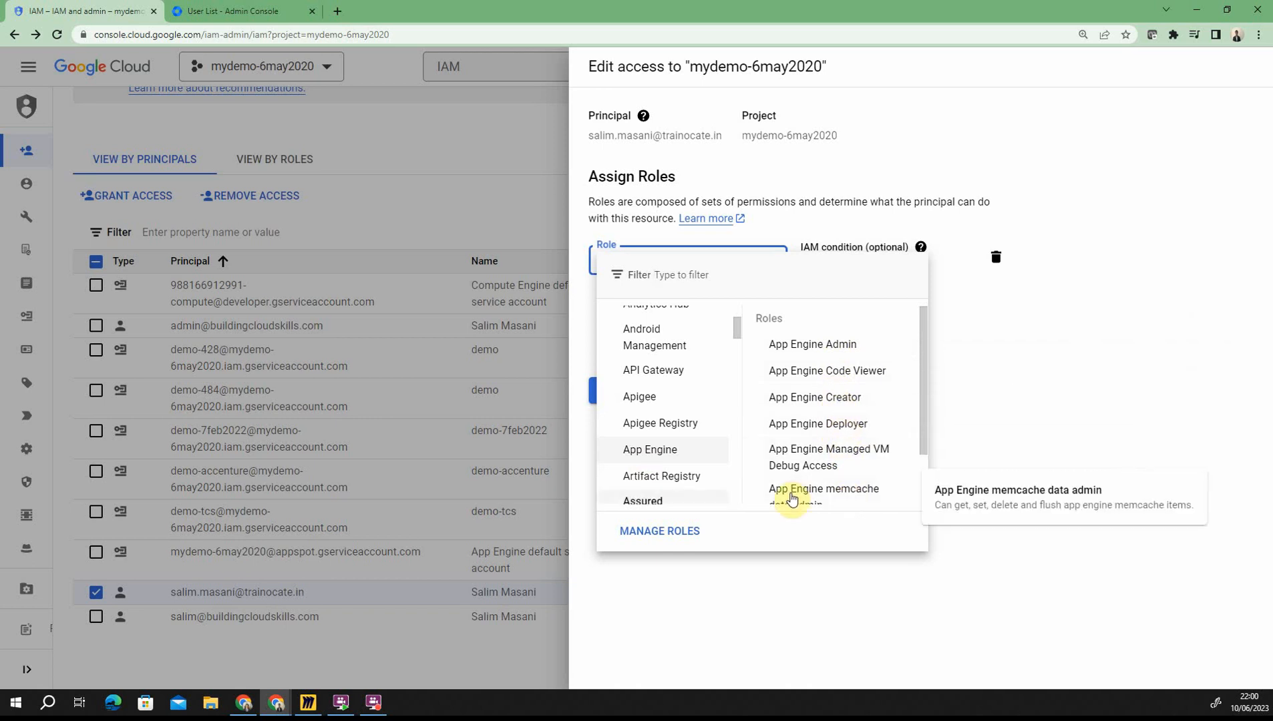
{"action": "scroll", "coordinate": [671, 446], "scroll_direction": "down", "scroll_amount": 1}
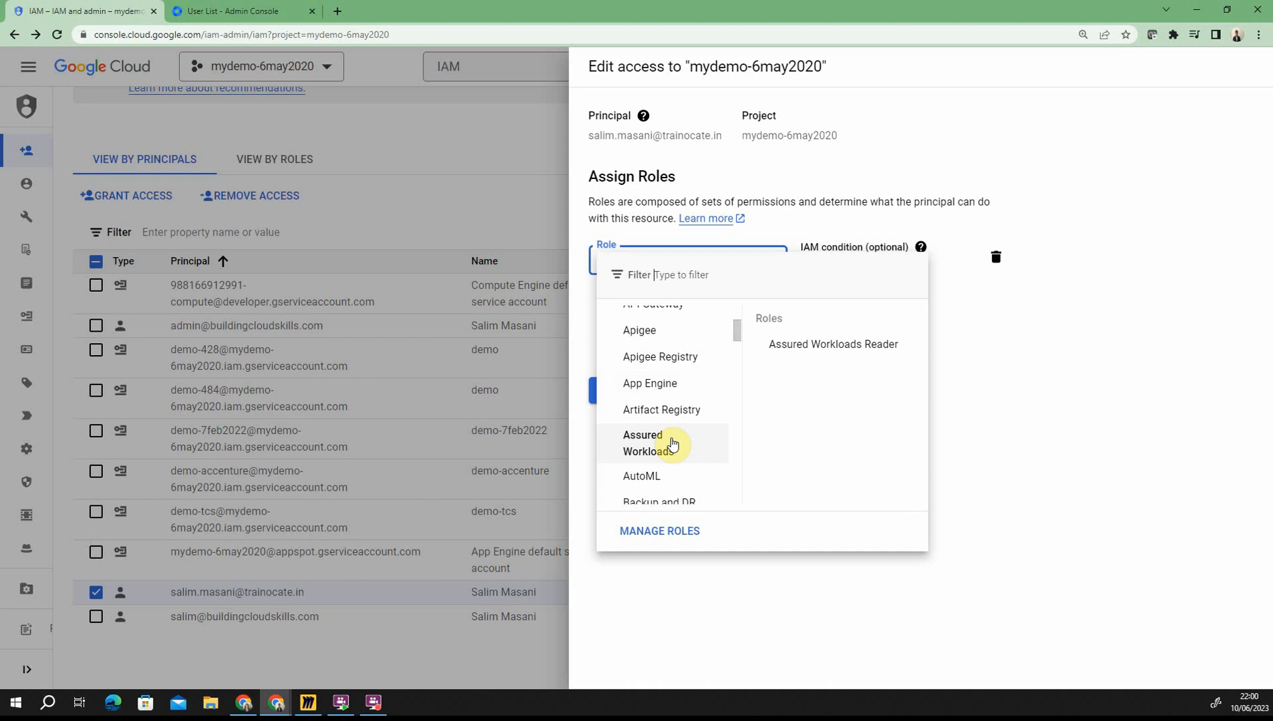
{"action": "scroll", "coordinate": [671, 444], "scroll_direction": "down", "scroll_amount": 1}
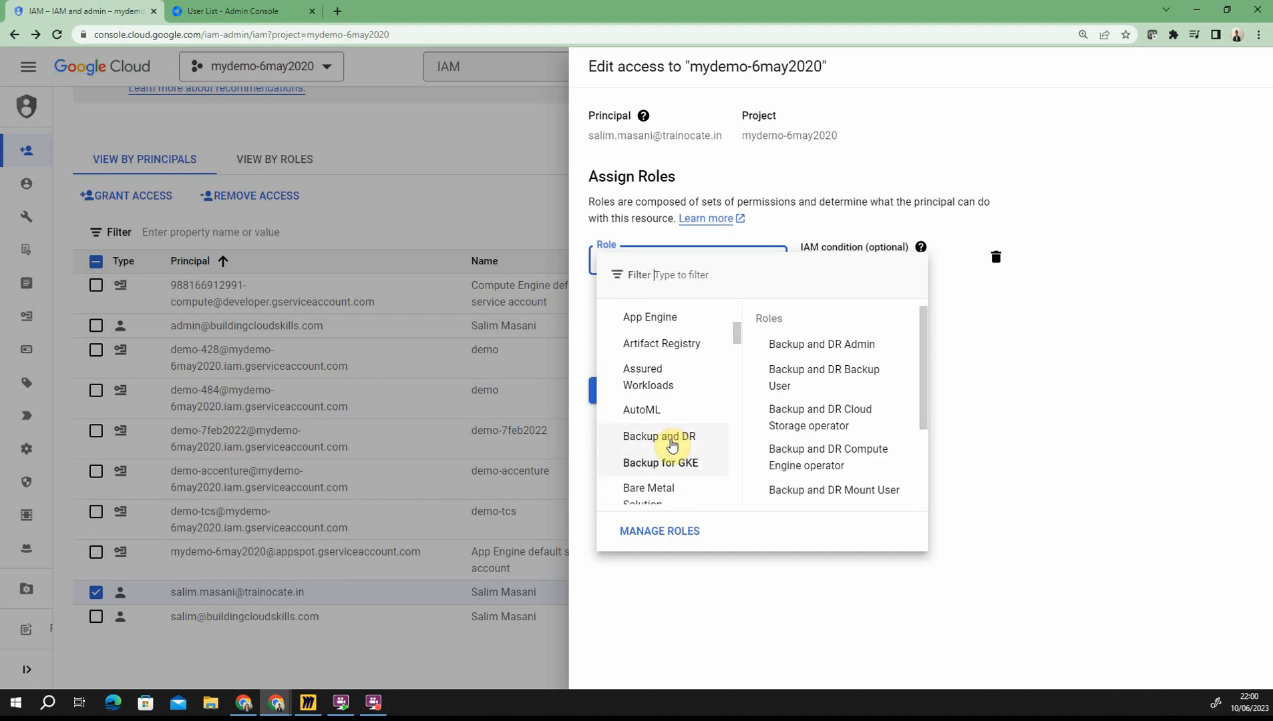
{"action": "mouse_move", "coordinate": [661, 462]}
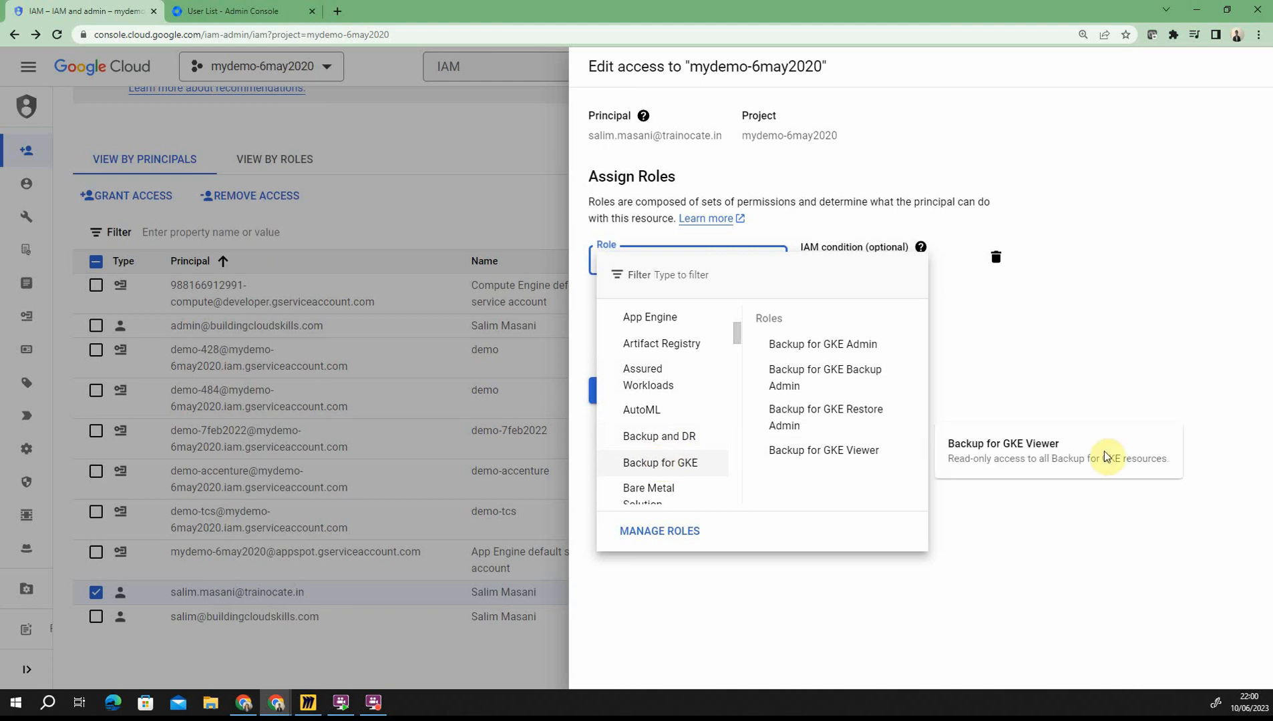
{"action": "left_click", "coordinate": [1119, 350]}
Step: Discard the access edit and start a new custom role from the project's Roles page
{"action": "left_click", "coordinate": [805, 391]}
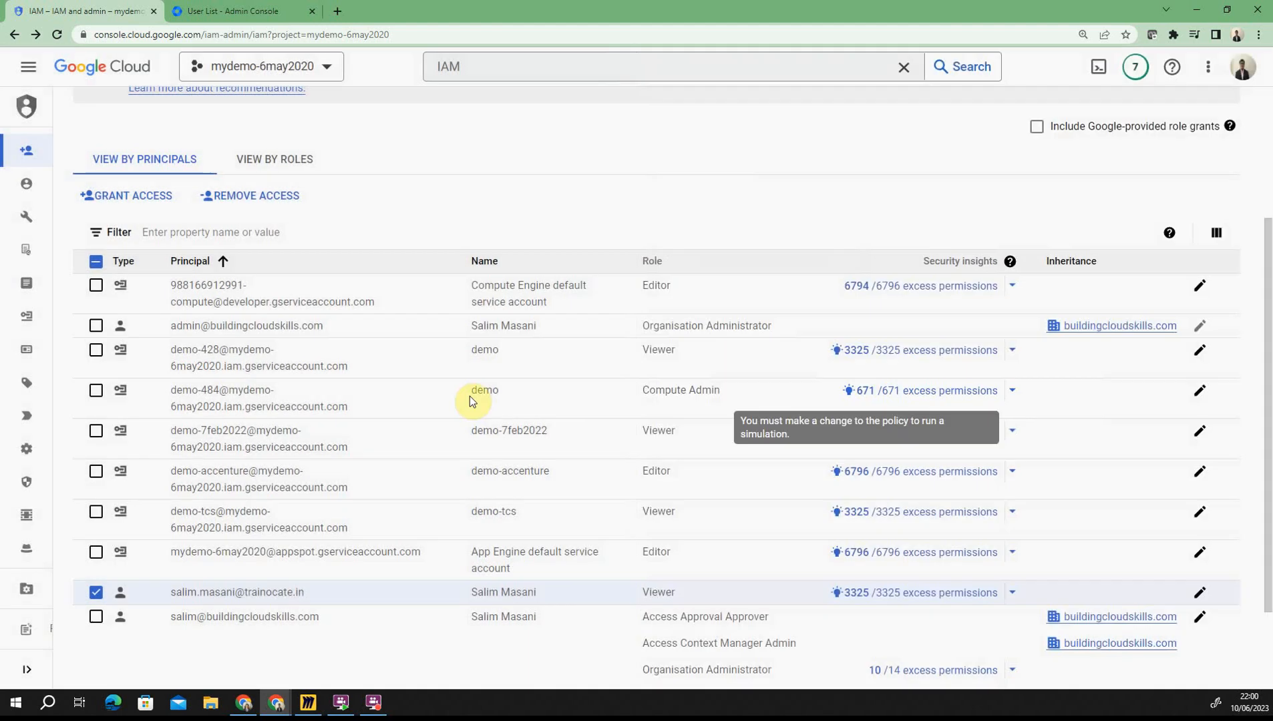
{"action": "mouse_move", "coordinate": [44, 424]}
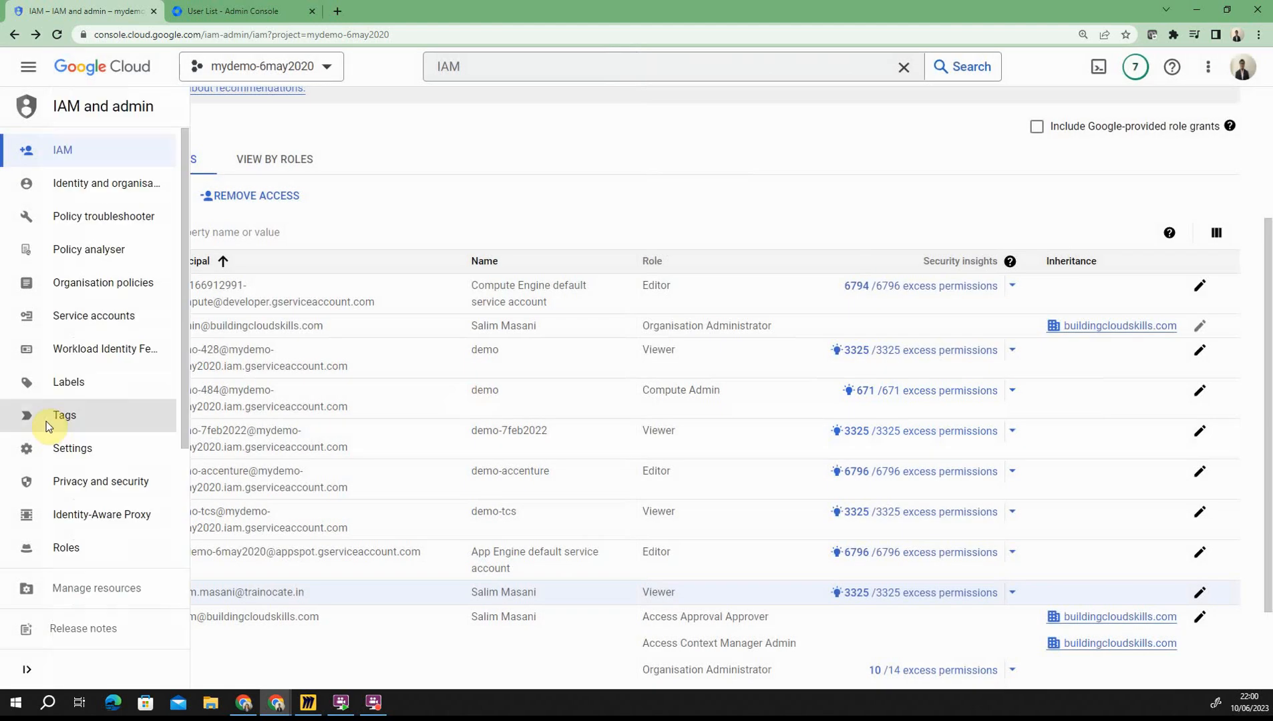
{"action": "left_click", "coordinate": [87, 547]}
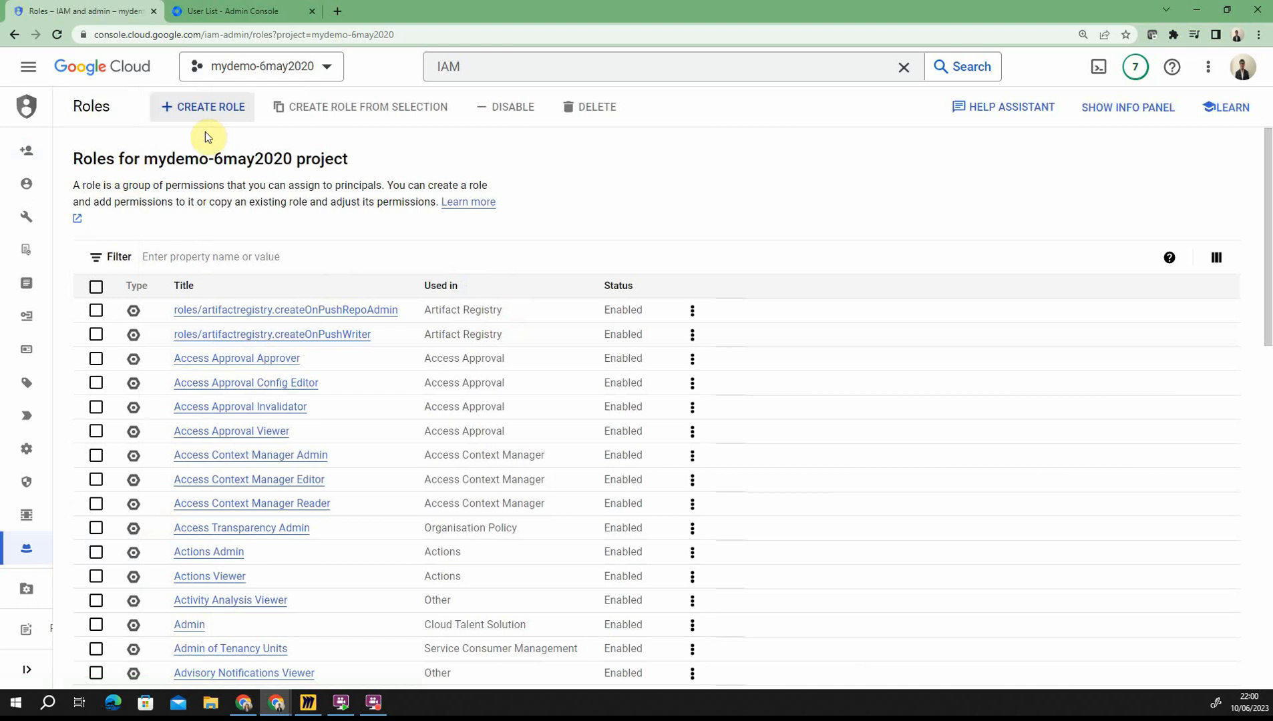
{"action": "left_click", "coordinate": [211, 115]}
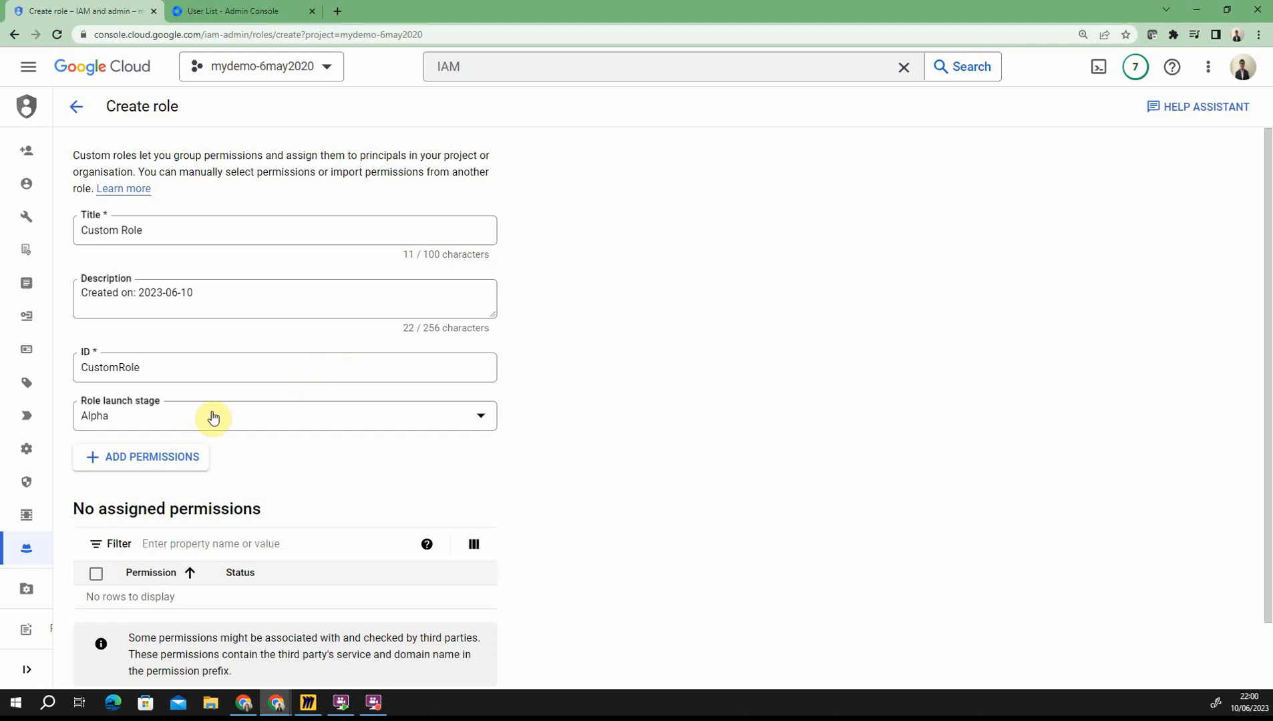
Step: Browse the 7935 available permissions for Custom Role and close the list without adding any
{"action": "scroll", "coordinate": [214, 401], "scroll_direction": "down", "scroll_amount": 2}
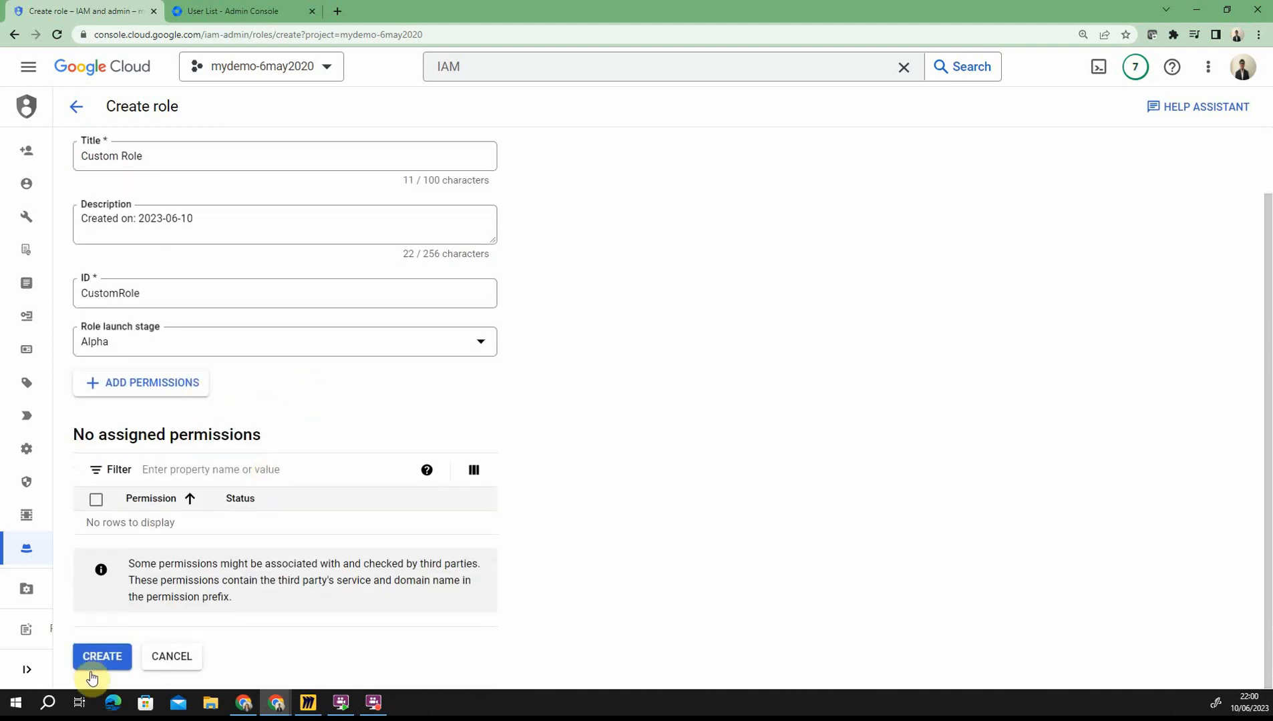
{"action": "left_click", "coordinate": [160, 389]}
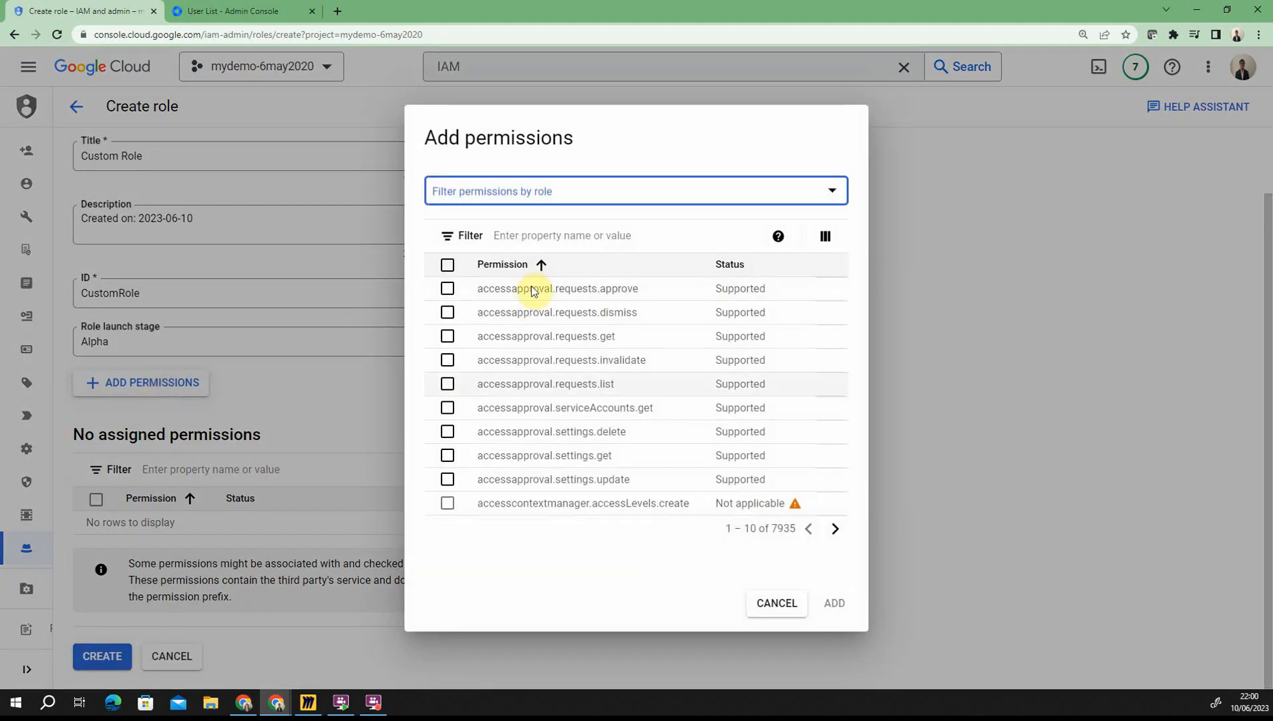
{"action": "left_click_drag", "start_coordinate": [768, 528], "coordinate": [793, 528]}
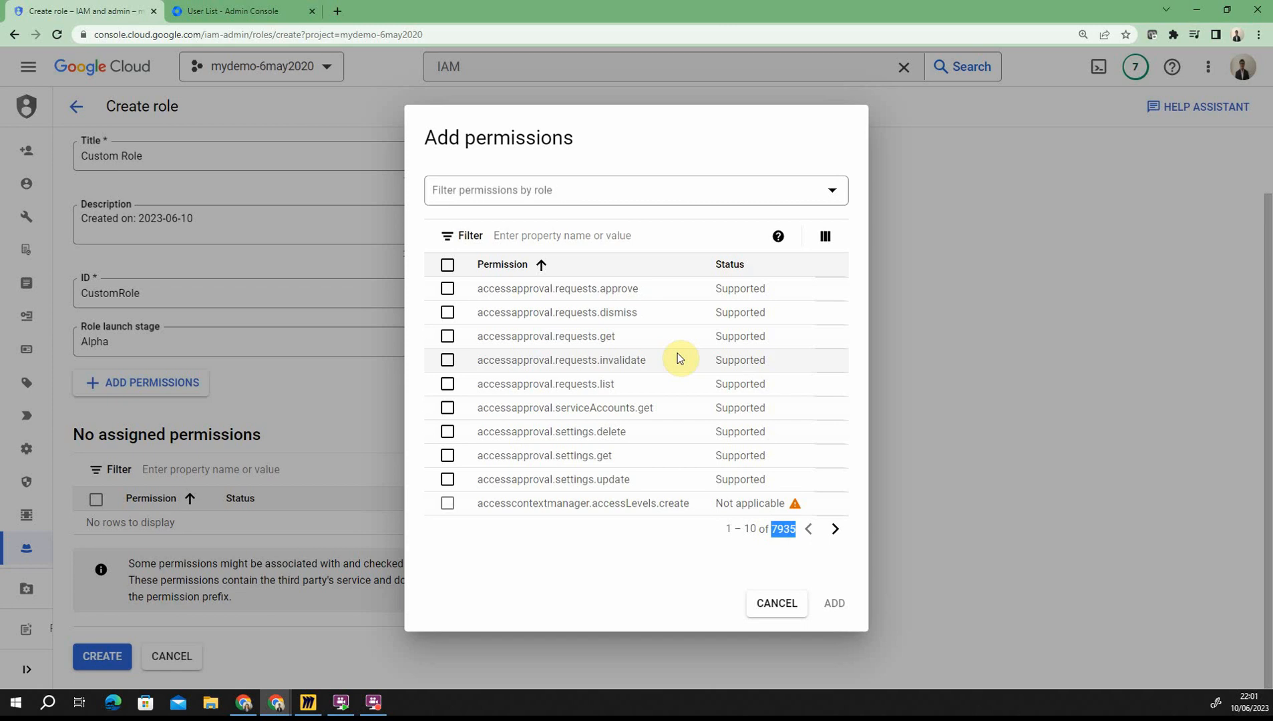
{"action": "left_click", "coordinate": [780, 605]}
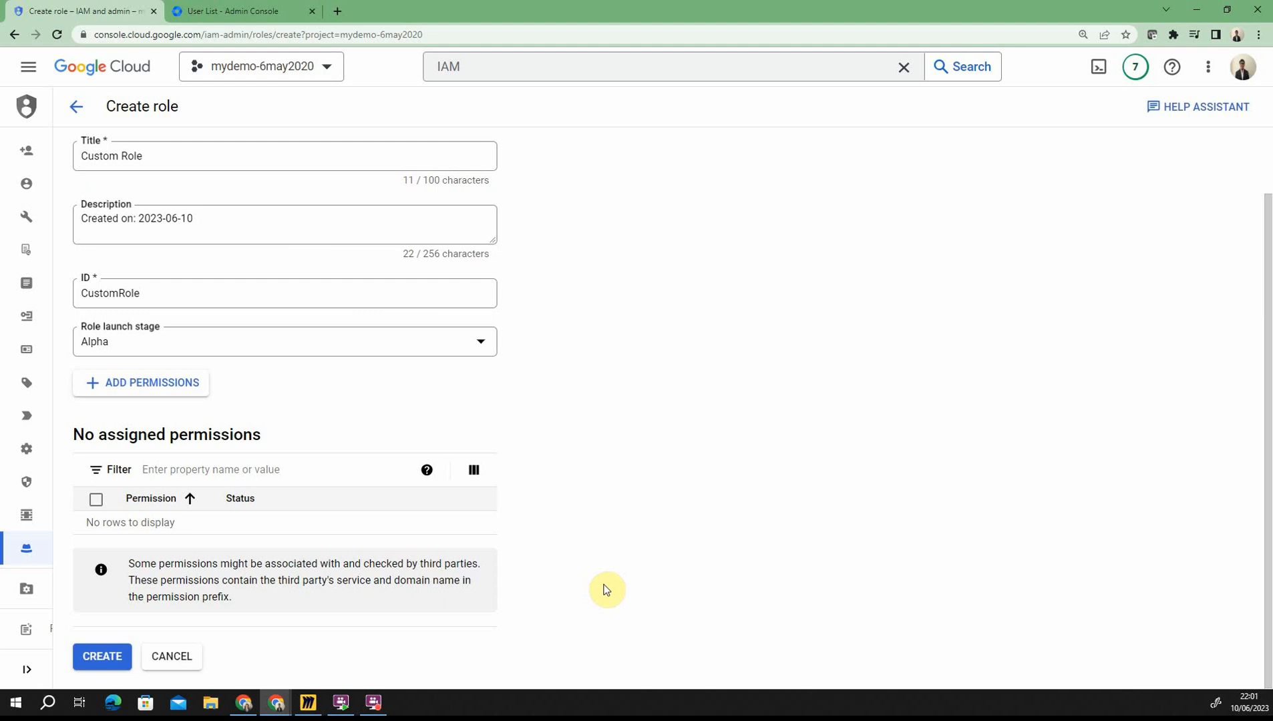
Step: Abandon the Custom Role form and start a new role from the API Keys Admin role
{"action": "left_click", "coordinate": [187, 657]}
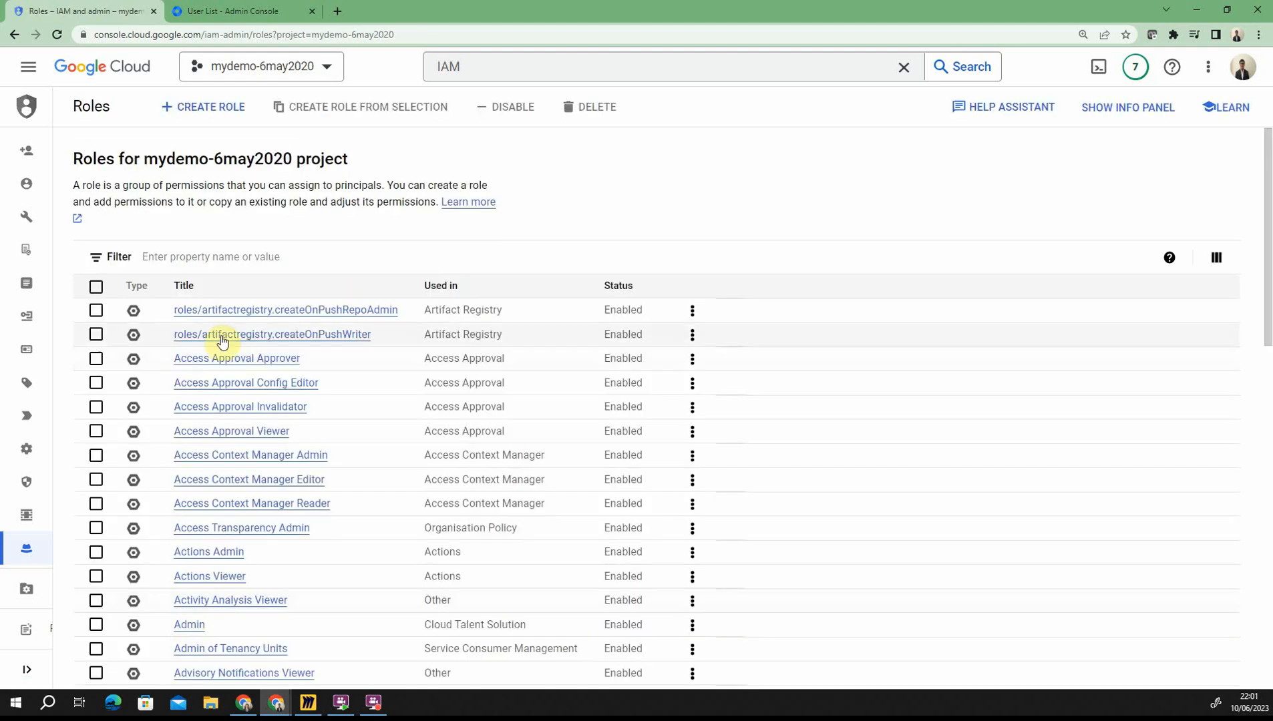
{"action": "scroll", "coordinate": [90, 580], "scroll_direction": "down", "scroll_amount": 3}
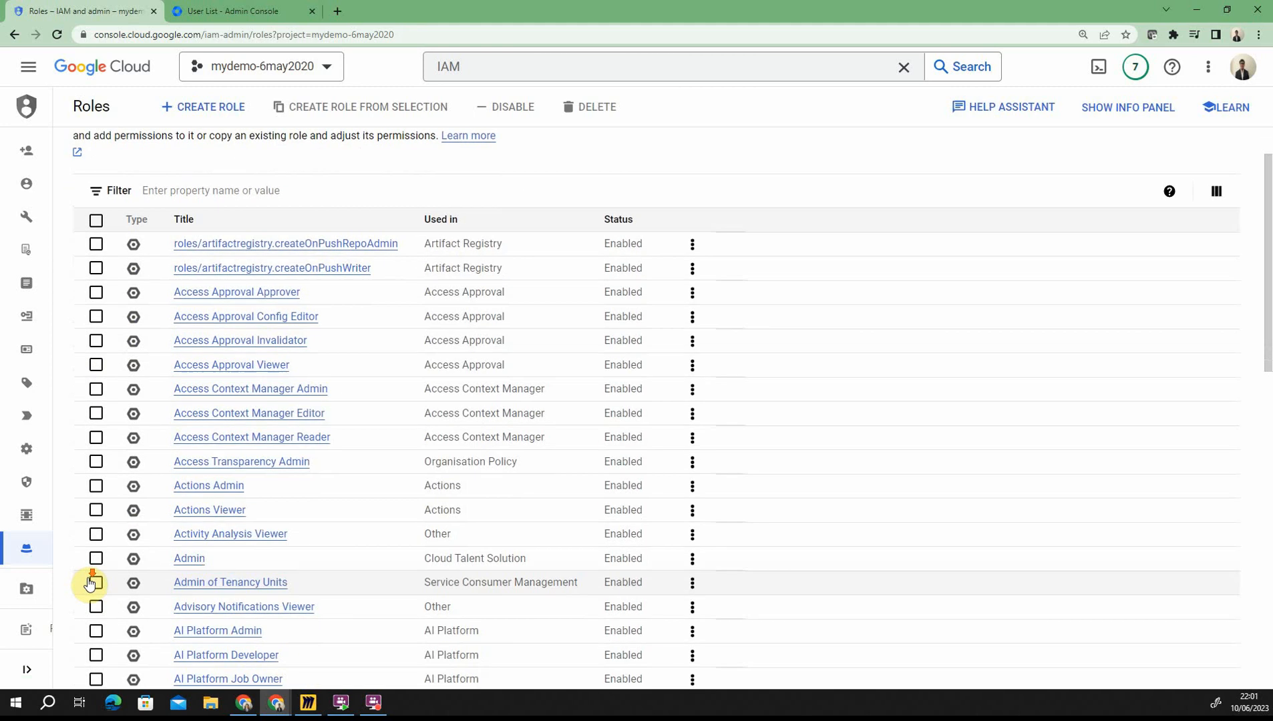
{"action": "scroll", "coordinate": [92, 596], "scroll_direction": "down", "scroll_amount": 10}
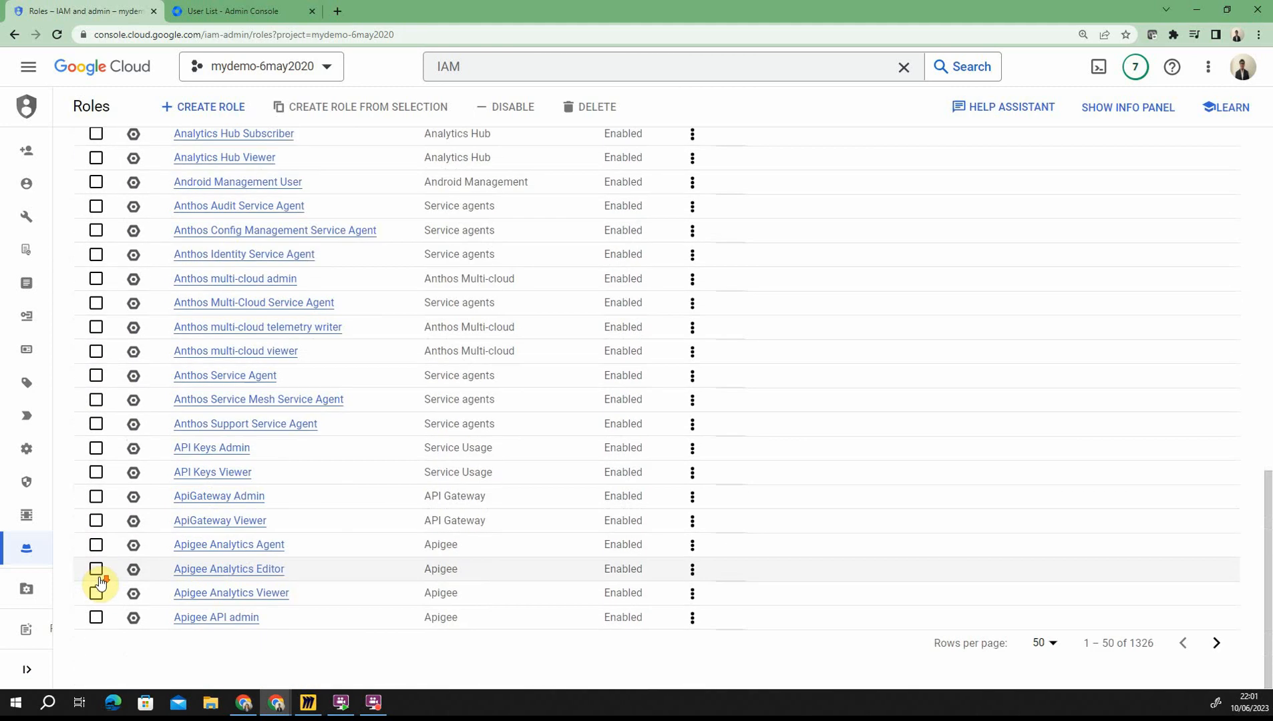
{"action": "left_click", "coordinate": [96, 450]}
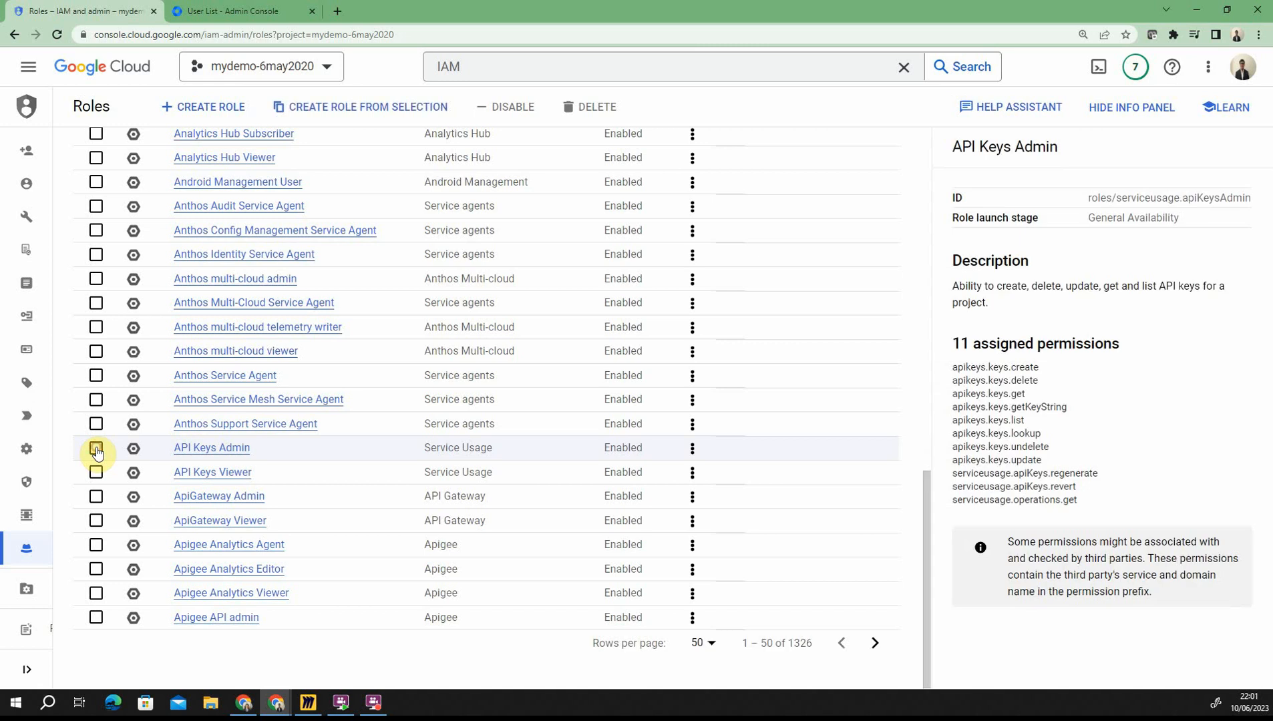
{"action": "scroll", "coordinate": [154, 567], "scroll_direction": "up", "scroll_amount": 2}
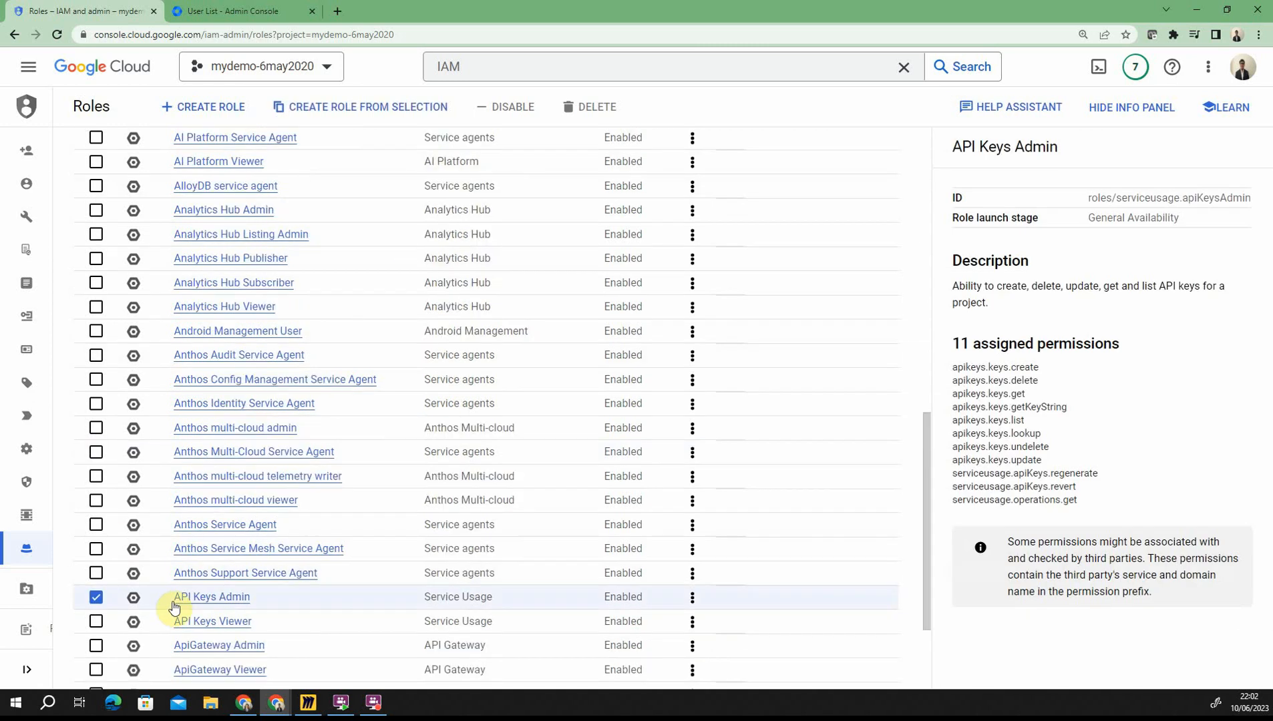
{"action": "left_click", "coordinate": [386, 108]}
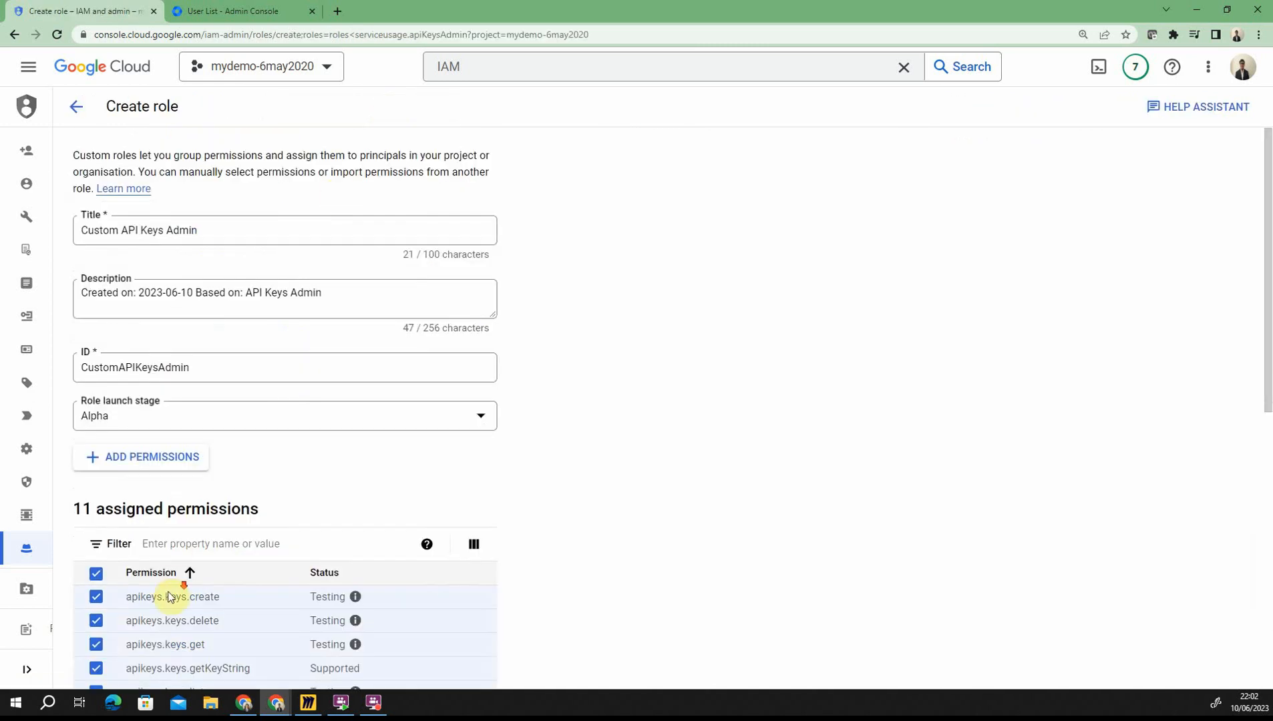
Step: Remove apikeys.keys.list, keys.lookup, keys.update and serviceusage.apiKeys.regenerate, adding no other permissions
{"action": "scroll", "coordinate": [170, 596], "scroll_direction": "down", "scroll_amount": 3}
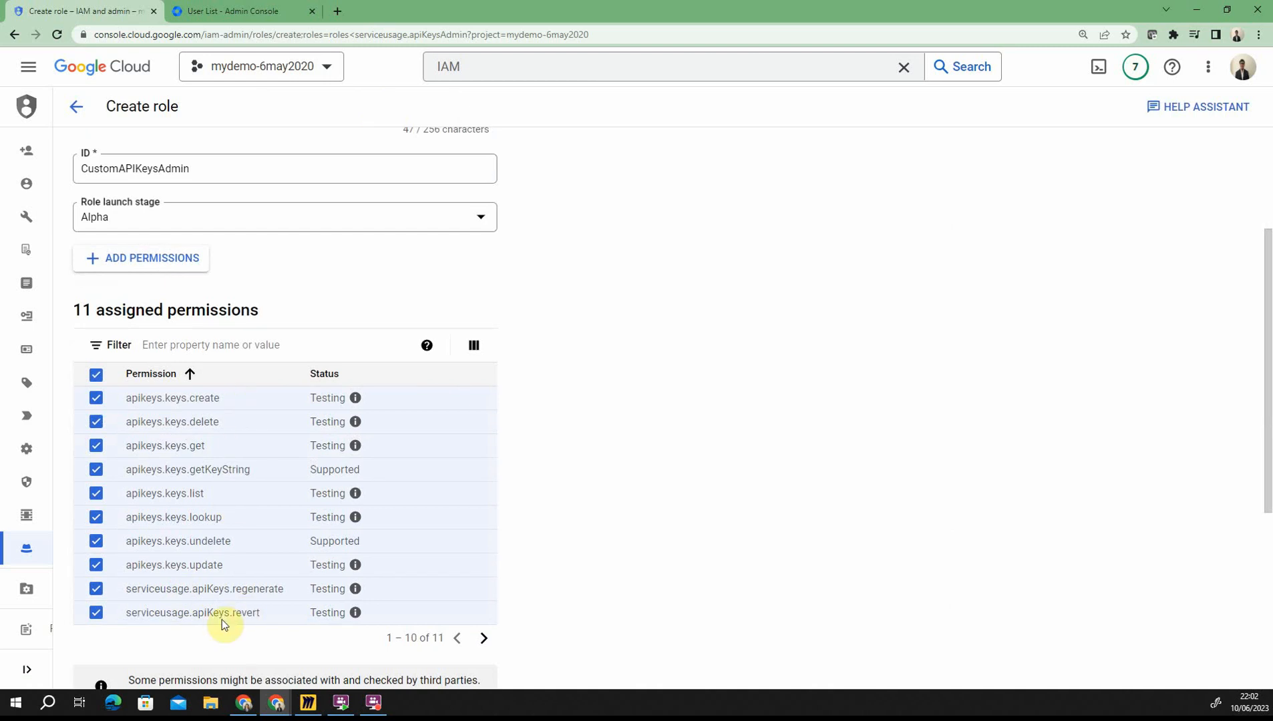
{"action": "left_click", "coordinate": [97, 496]}
{"action": "left_click", "coordinate": [96, 517]}
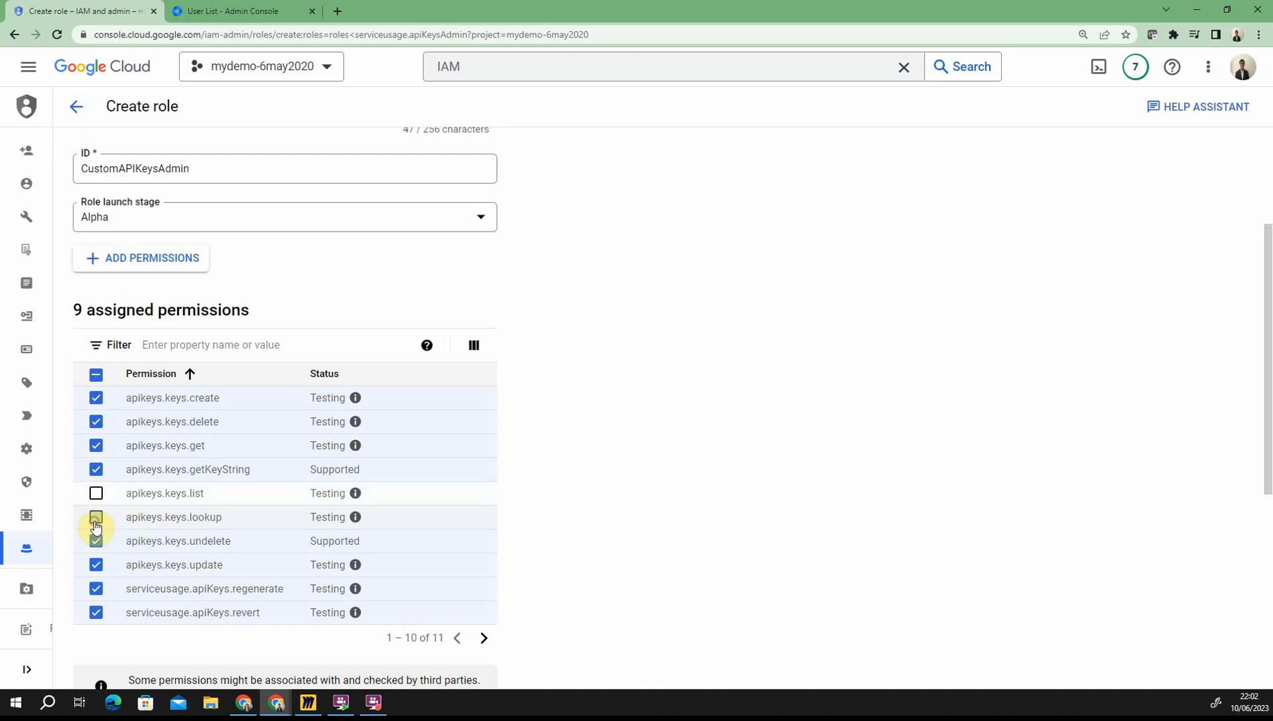
{"action": "left_click", "coordinate": [96, 565]}
{"action": "left_click", "coordinate": [100, 588]}
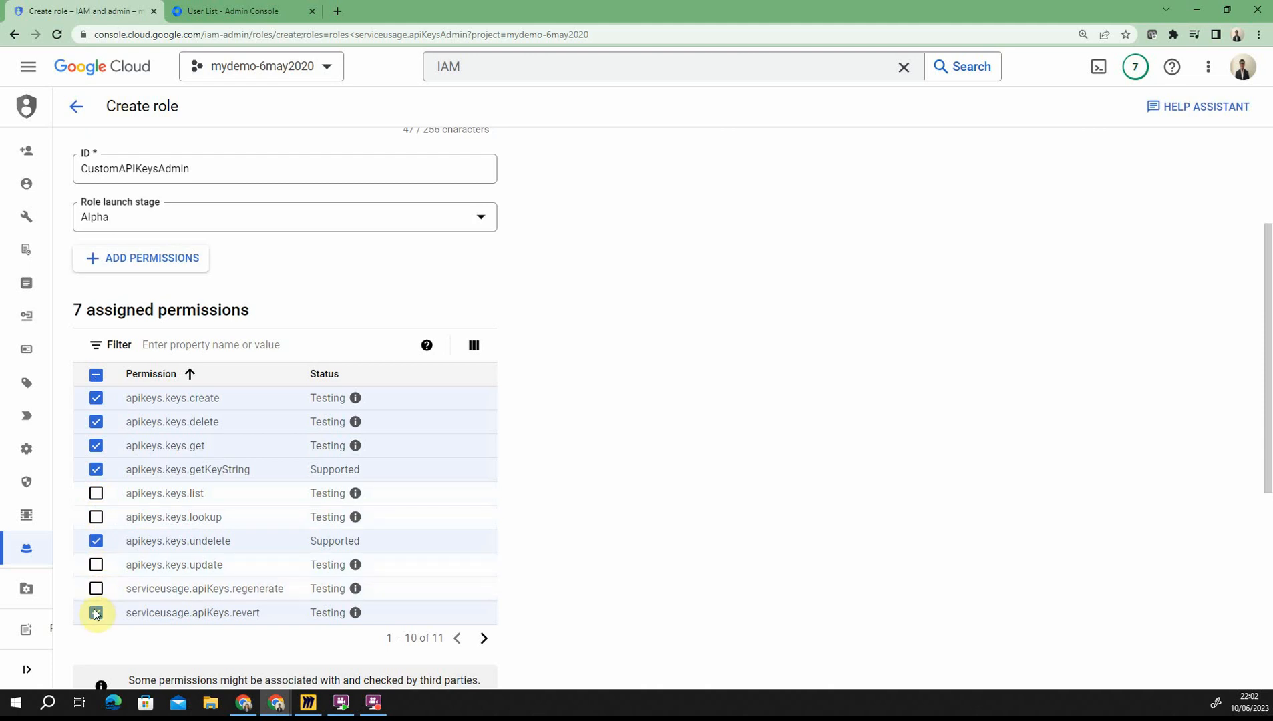
{"action": "left_click", "coordinate": [186, 260]}
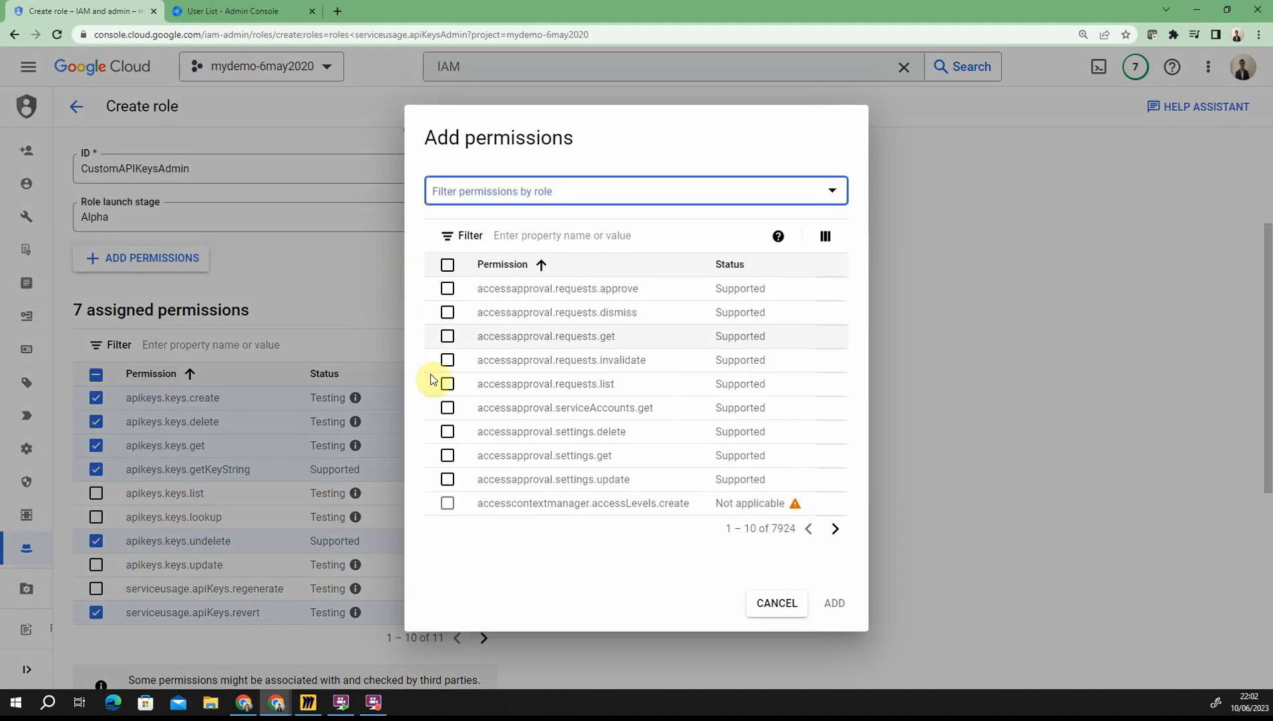
{"action": "left_click", "coordinate": [777, 604]}
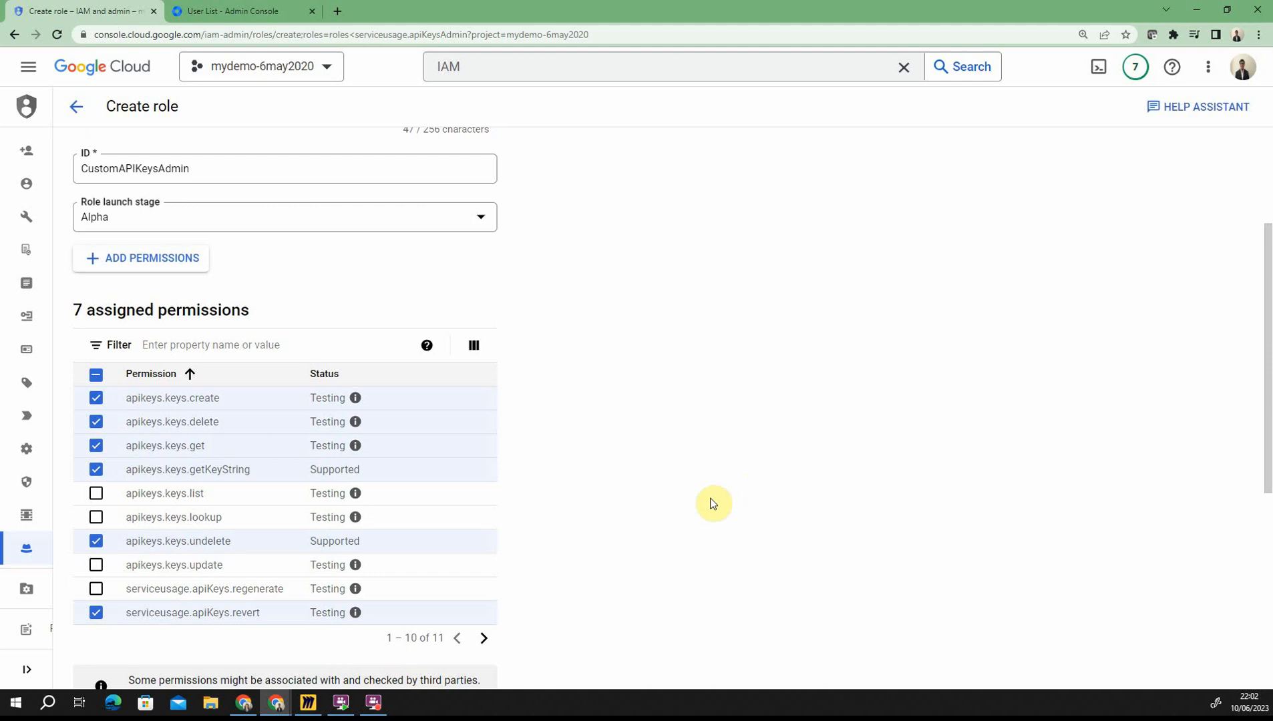
Step: Discard the unsaved CustomAPIKeysAdmin role and confirm, returning to the Roles list
{"action": "scroll", "coordinate": [501, 497], "scroll_direction": "down", "scroll_amount": 6}
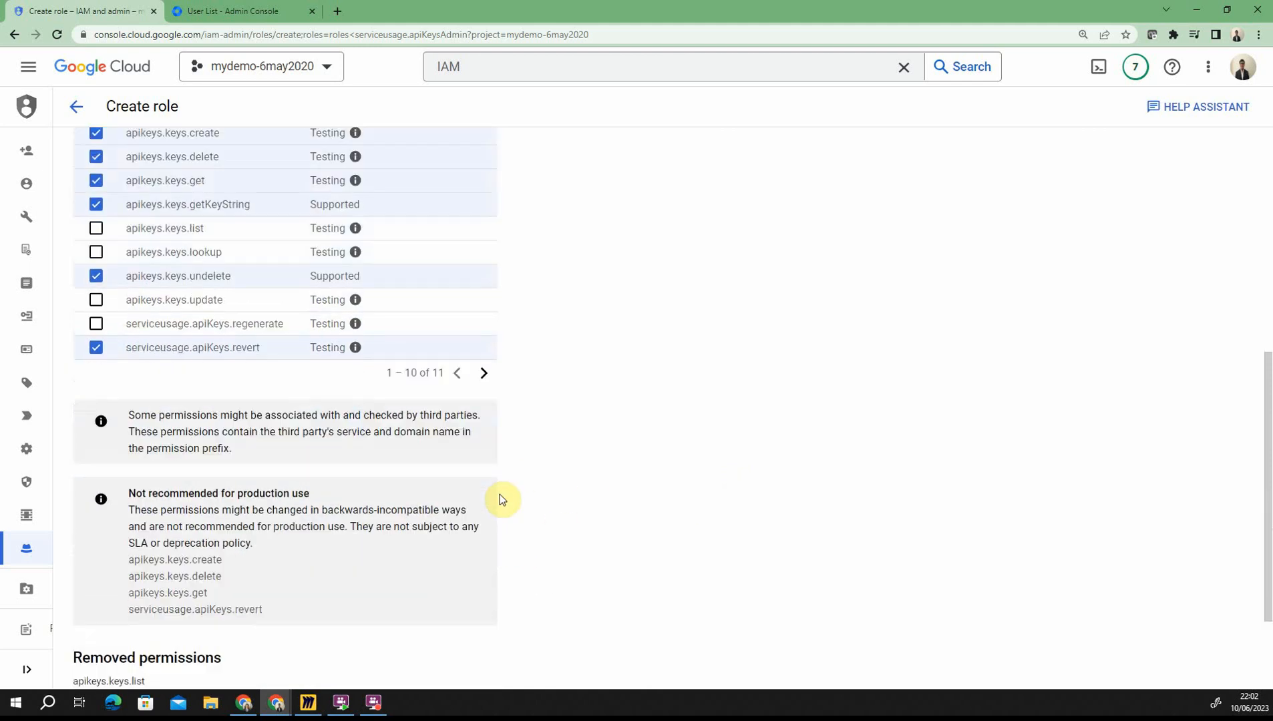
{"action": "left_click", "coordinate": [169, 658]}
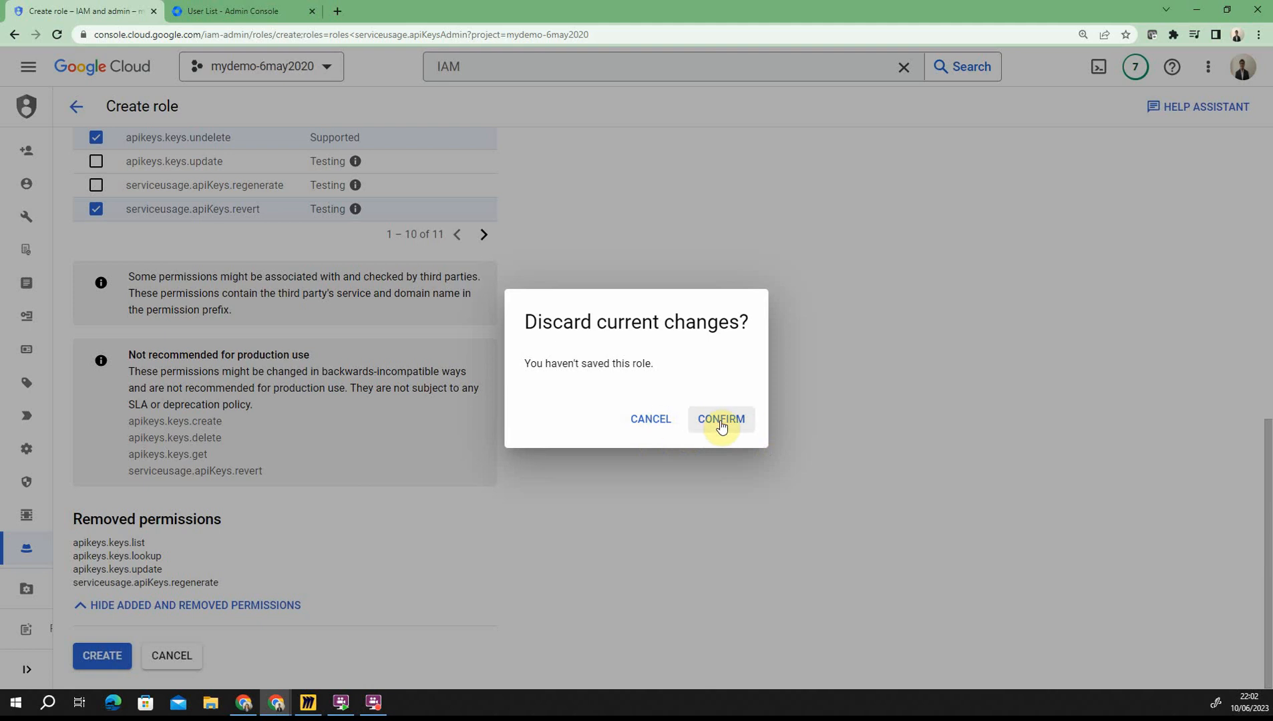
{"action": "left_click", "coordinate": [695, 422]}
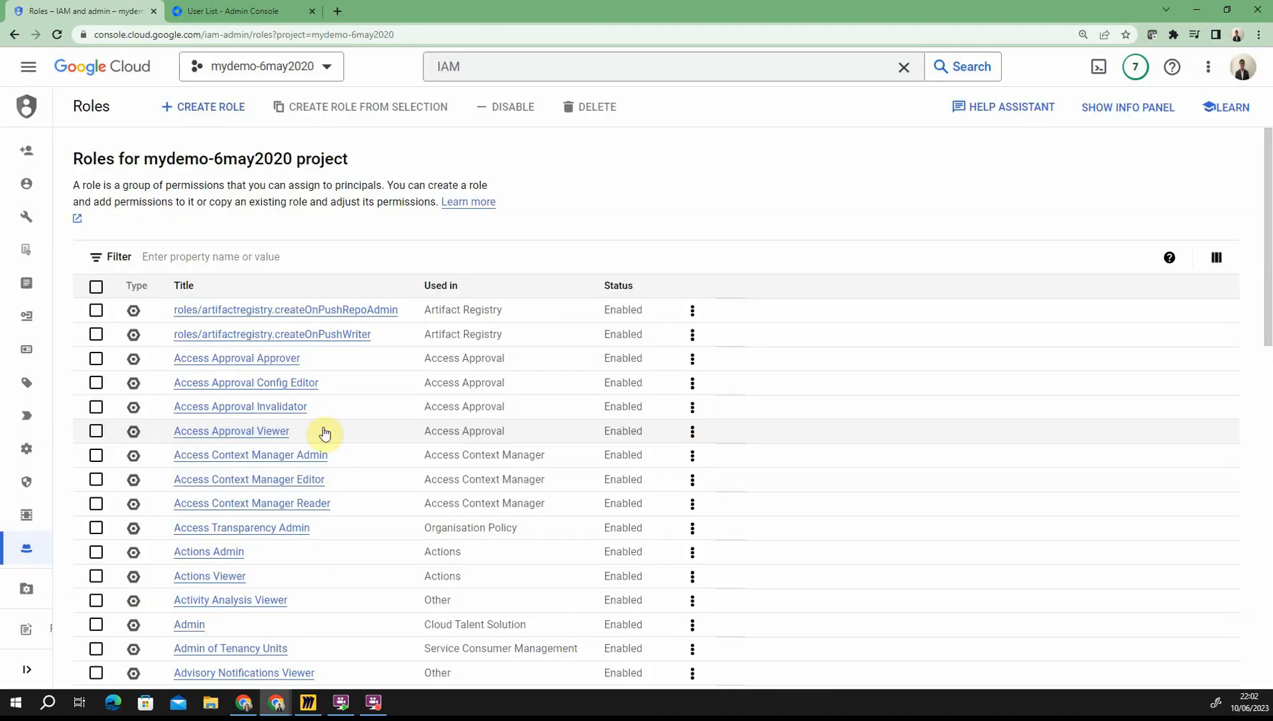
{"action": "mouse_move", "coordinate": [49, 431]}
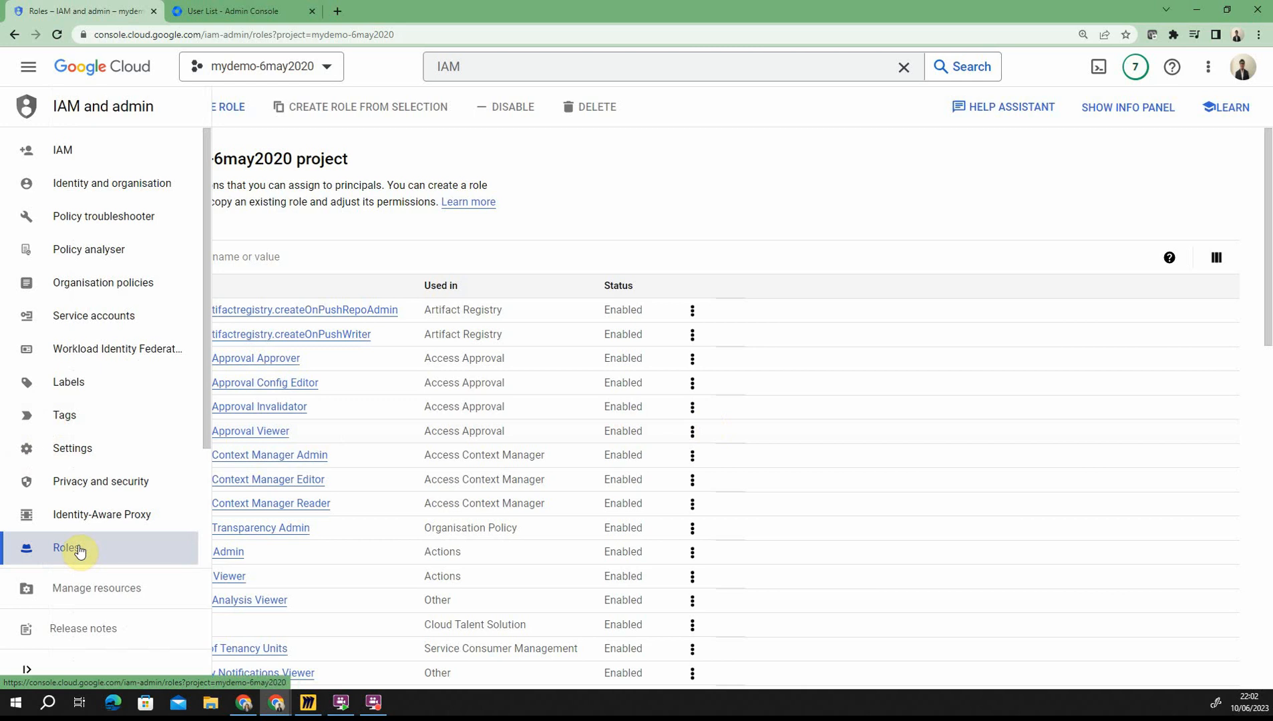